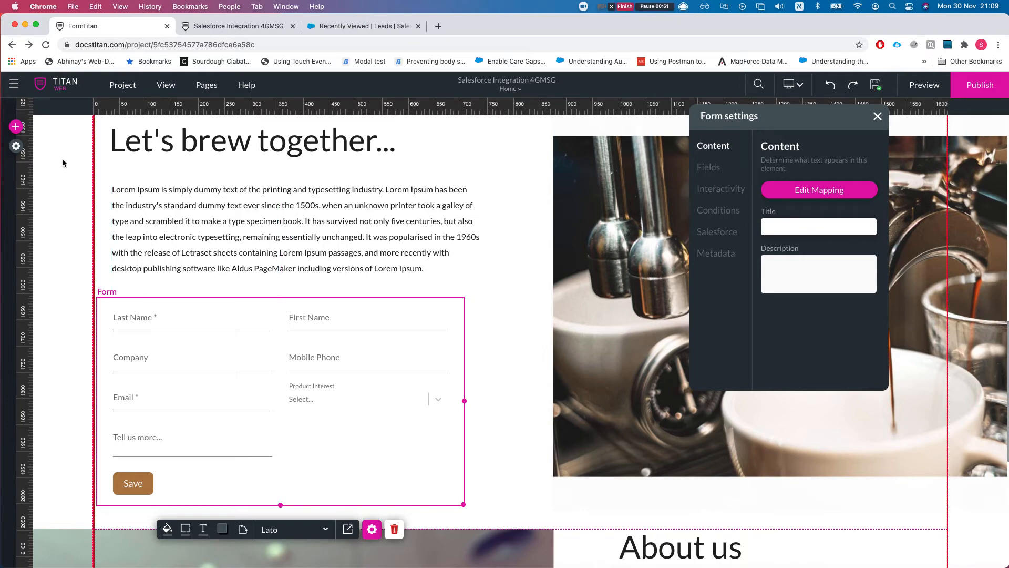
- Open the #1 Lead push integration from the project's Salesforce settings for editing
click(16, 147)
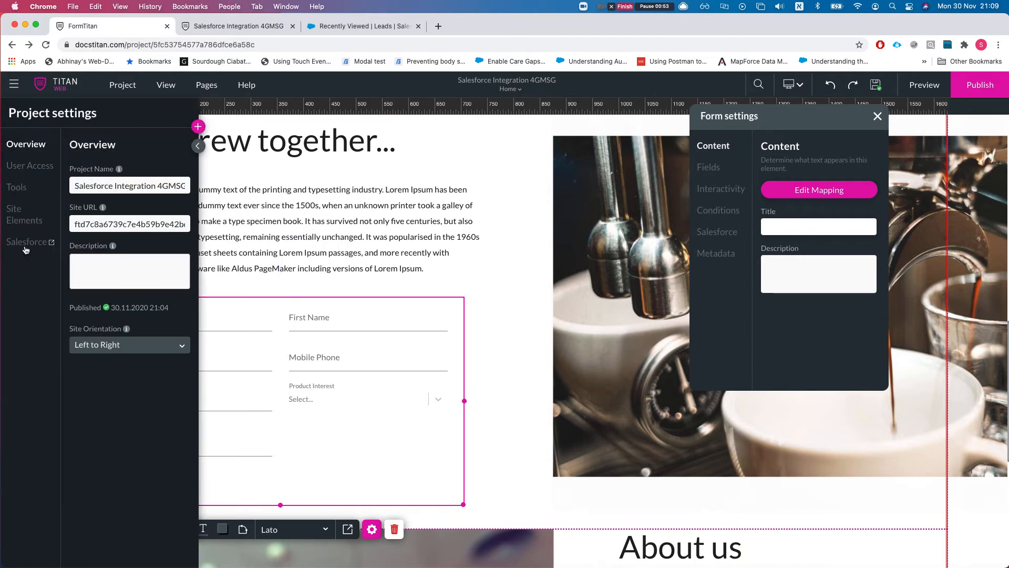
click(23, 244)
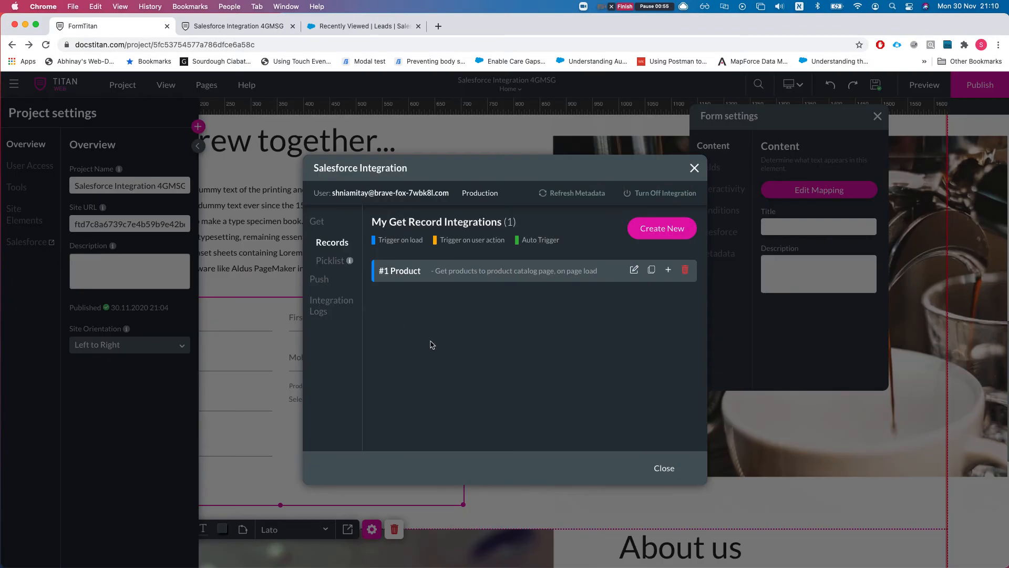
click(321, 280)
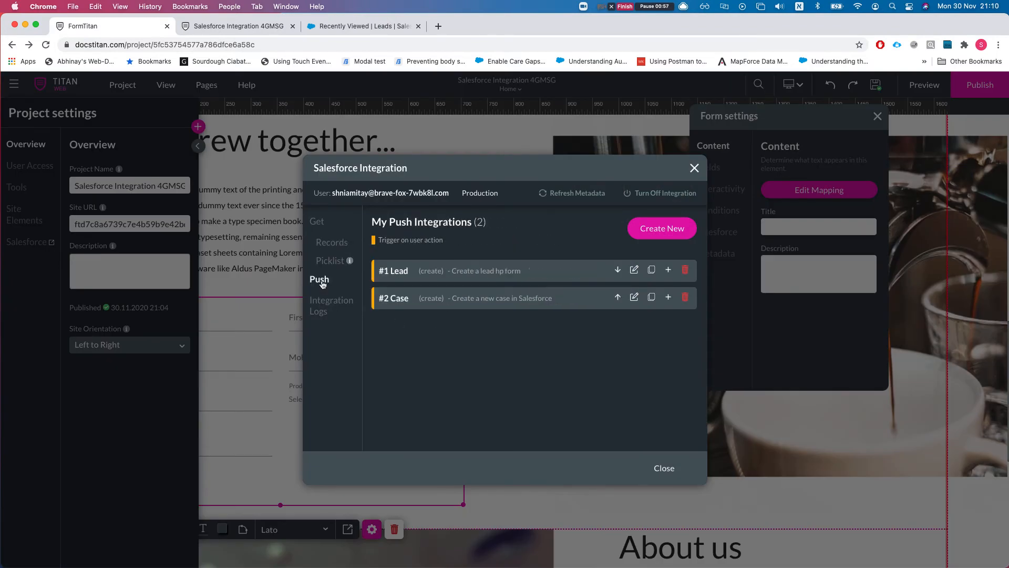
click(635, 270)
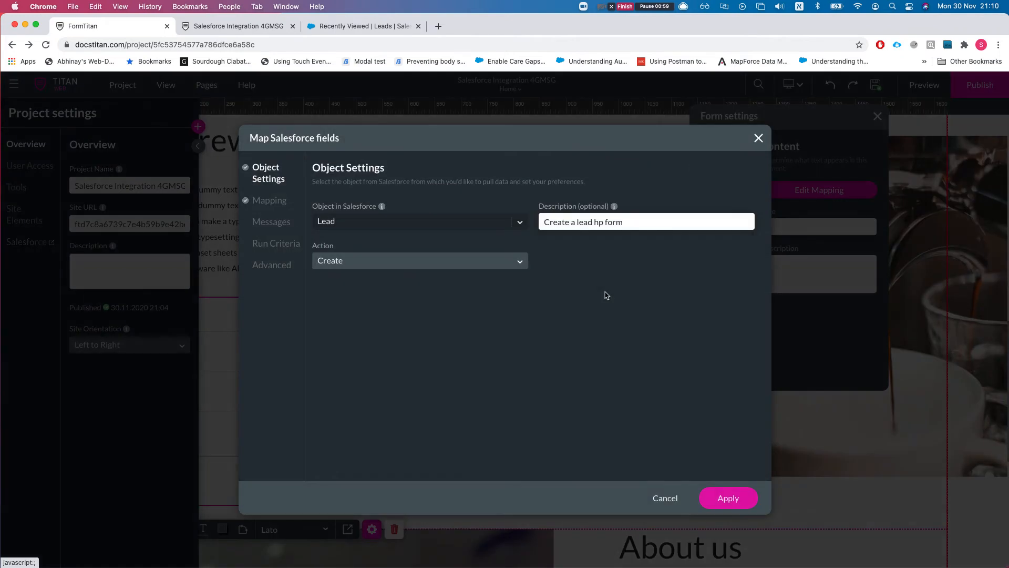
- Set the Lead push Action to Update, keep First record on multiple matches, and Create when none match
click(370, 262)
click(343, 305)
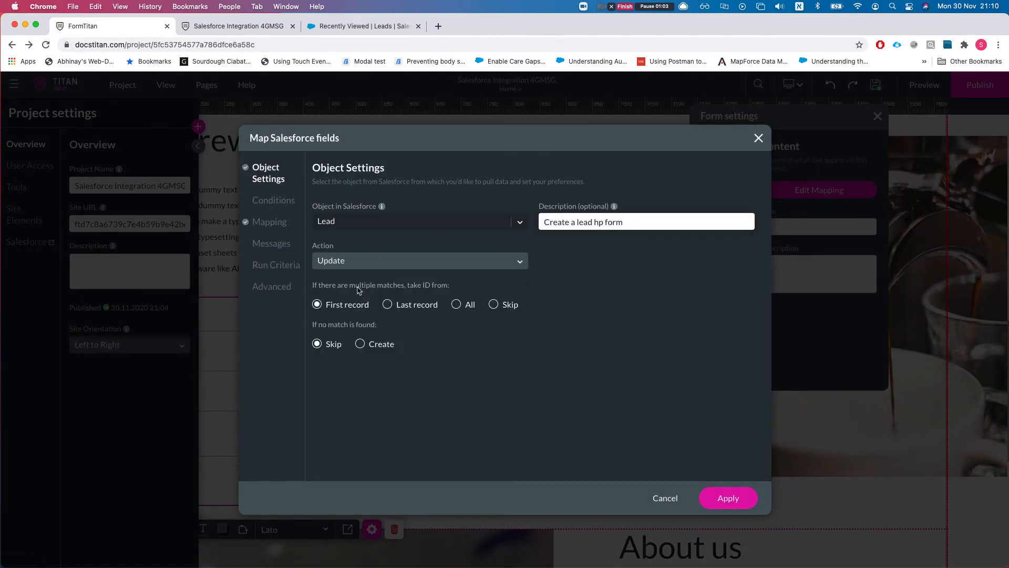
drag(316, 286, 437, 293)
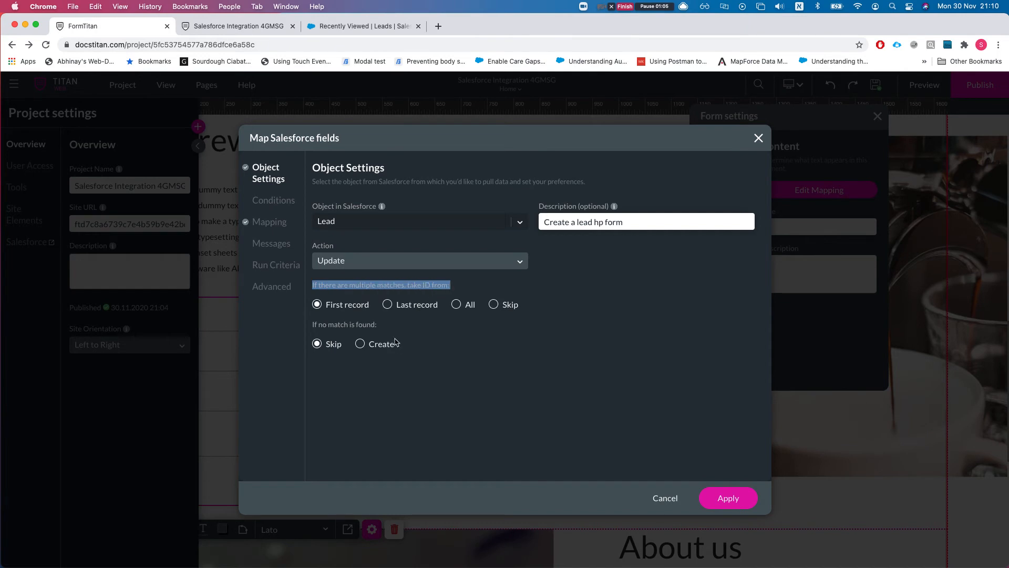
click(414, 345)
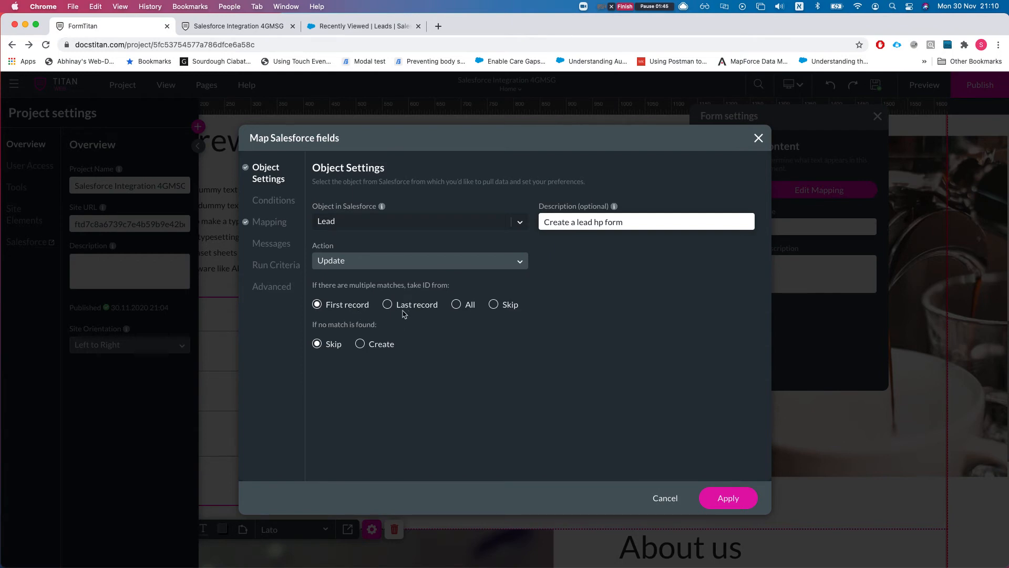
click(456, 305)
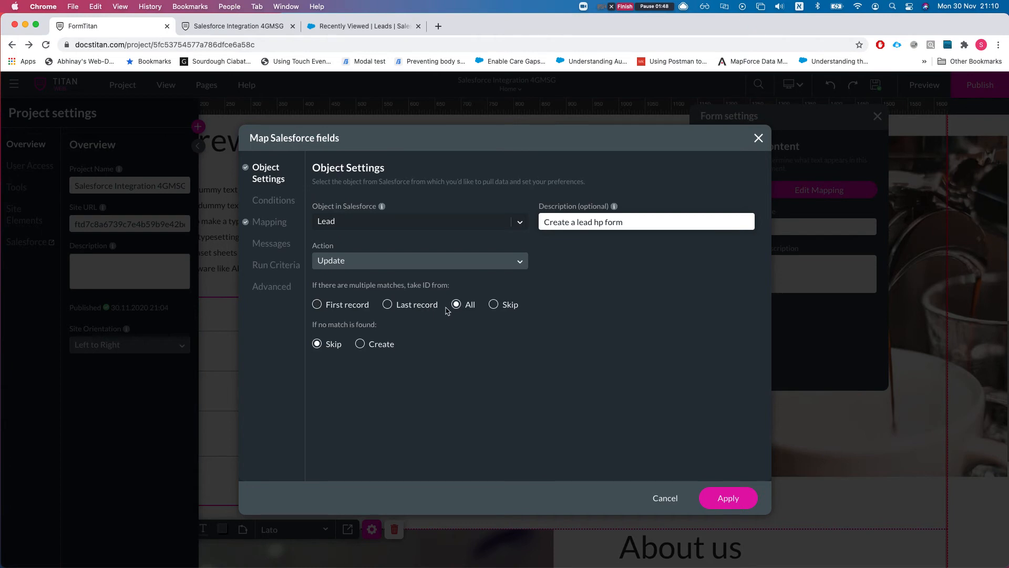
click(493, 305)
click(356, 308)
click(362, 346)
- Add a matching condition on the Lead's Email field
click(281, 204)
click(419, 230)
scroll(386, 314, up, 2)
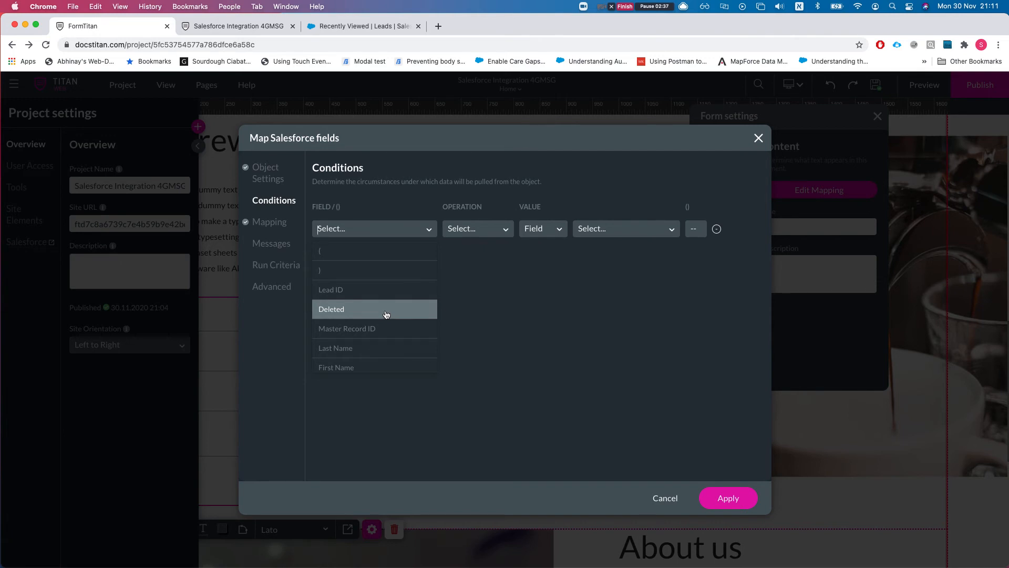
text(em)
key(BackSpace)
key(BackSpace)
text(email)
key(Return)
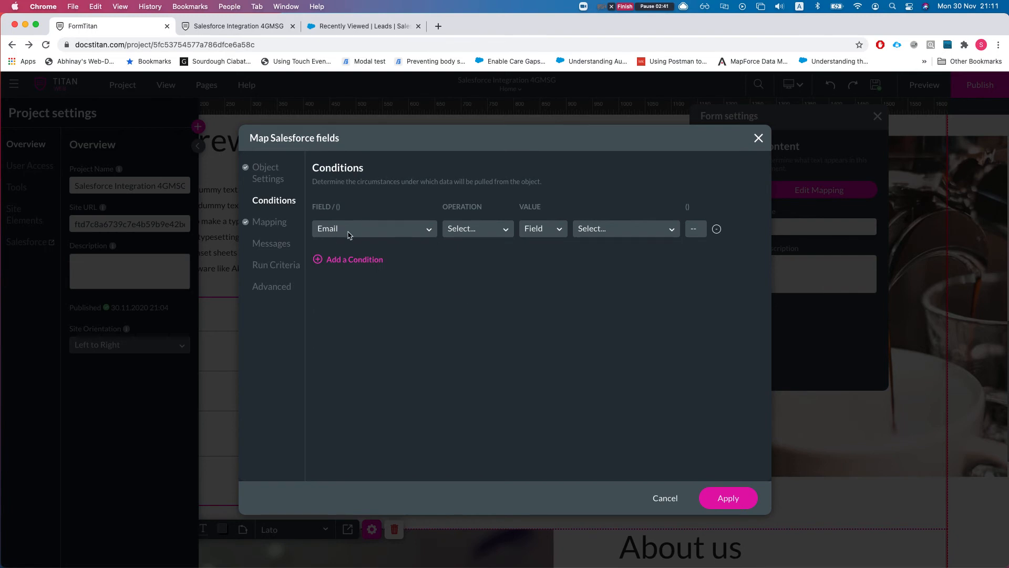
- Make the condition Equals the form's Email field value from hp_leadcreate_form
click(482, 235)
click(472, 266)
click(599, 229)
text(emaill)
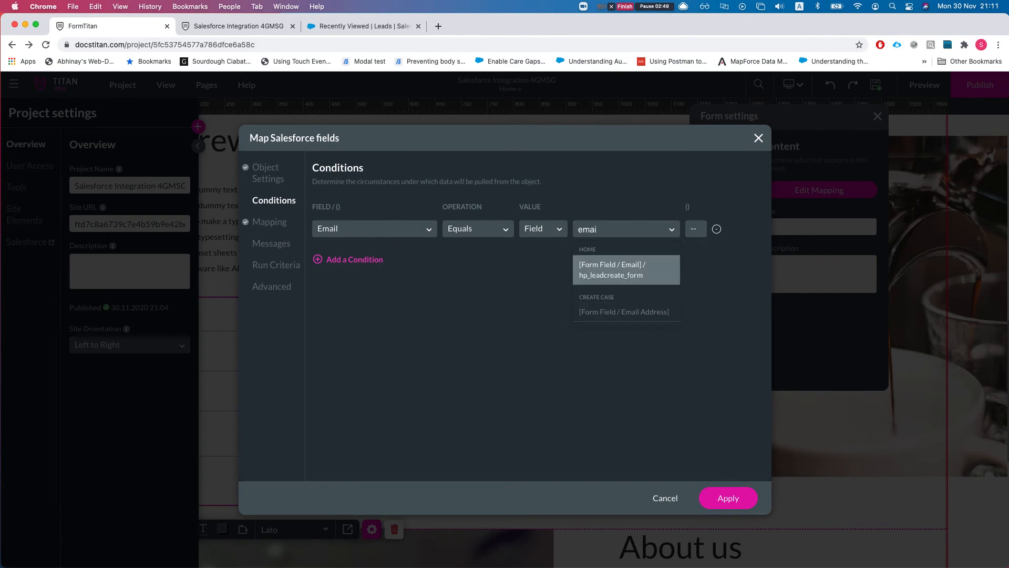
key(Return)
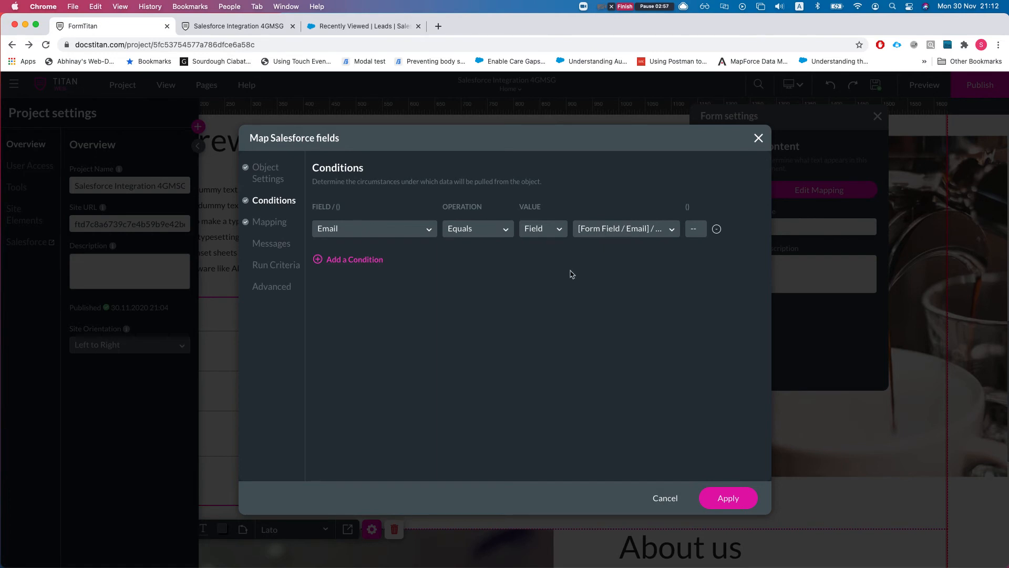
- Review the Lead field mapping filtered to Mapped Fields only
click(270, 223)
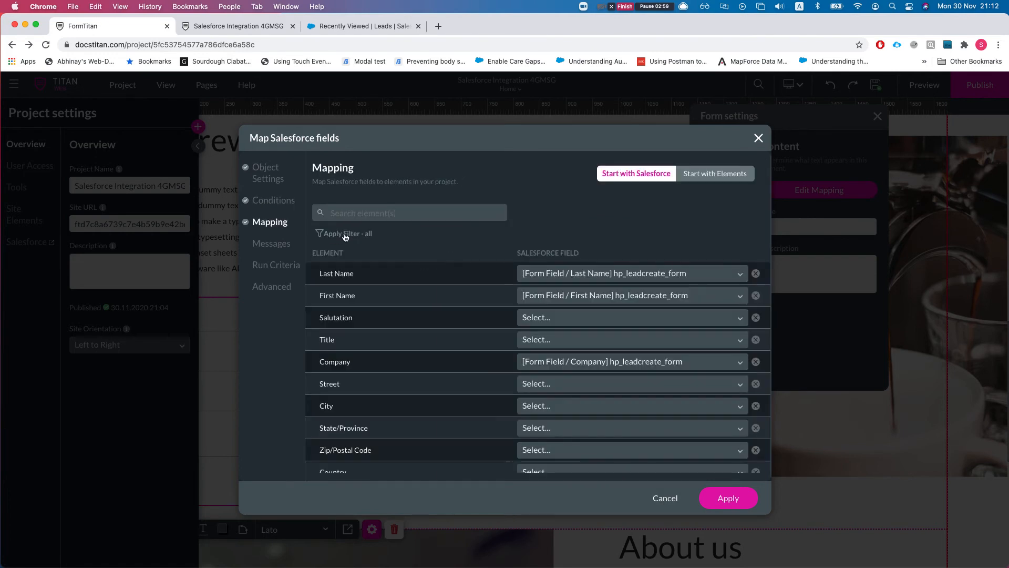
click(322, 232)
click(351, 268)
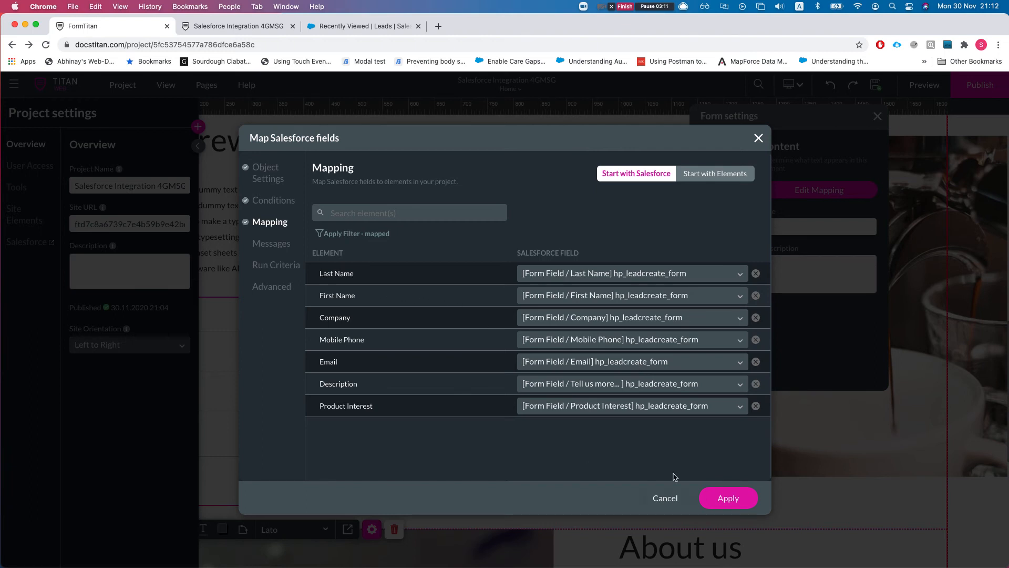
- Apply the updated Lead push settings, close the Salesforce settings, and publish the site
click(725, 500)
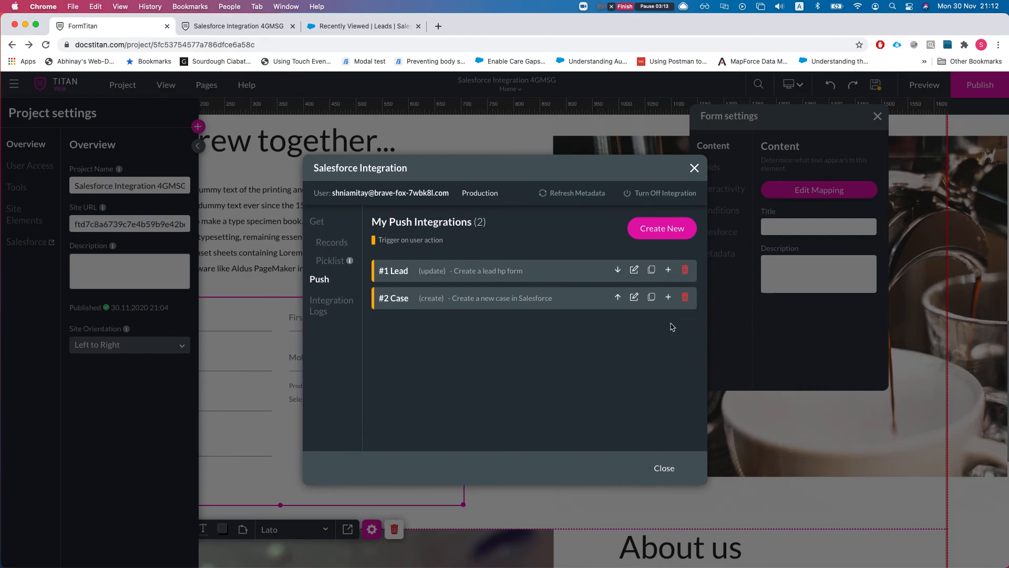
click(664, 468)
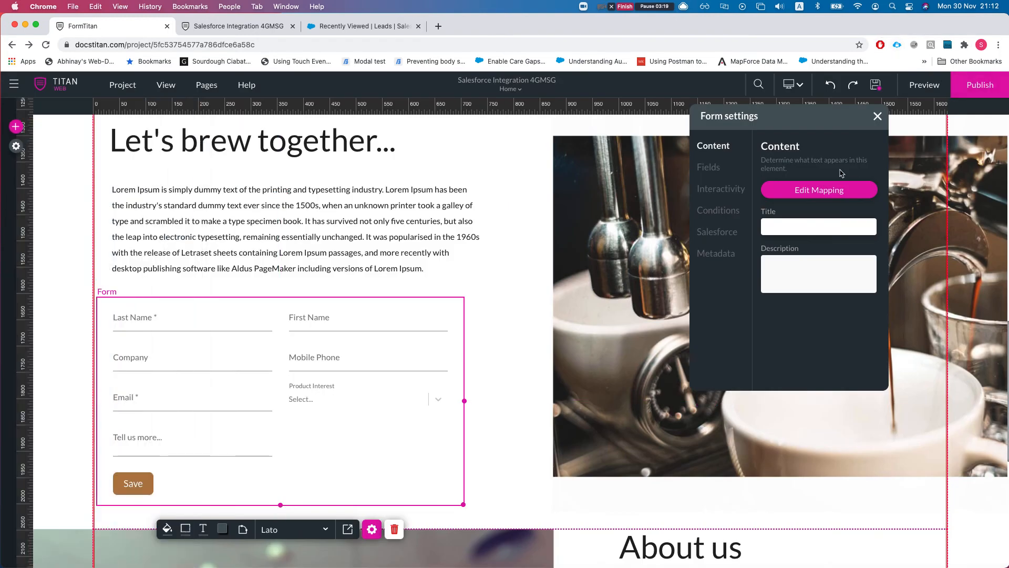
click(980, 85)
- Launch the published coffee site, close the outdated site tab, and scroll down to the form
click(505, 291)
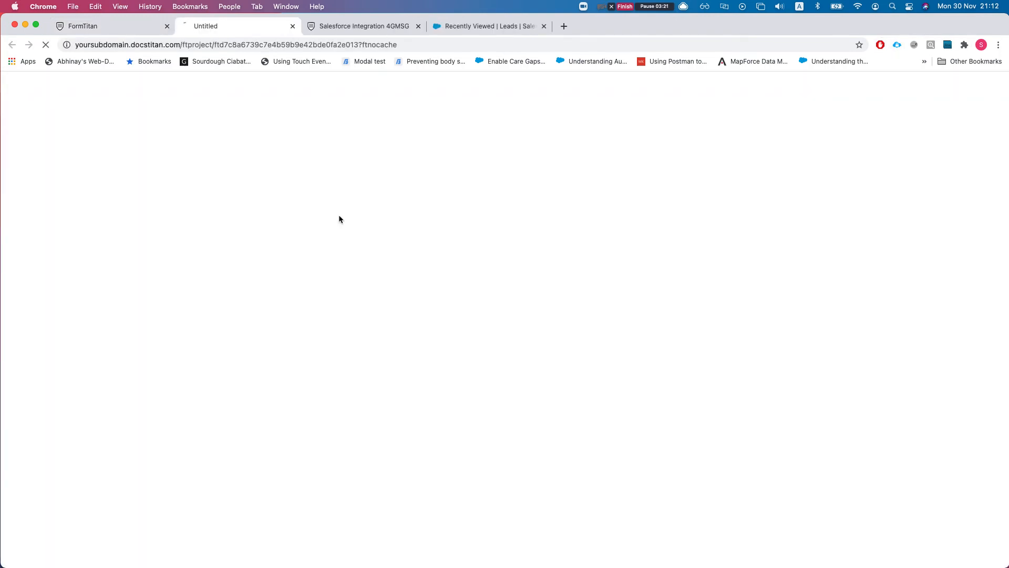
click(418, 25)
click(380, 32)
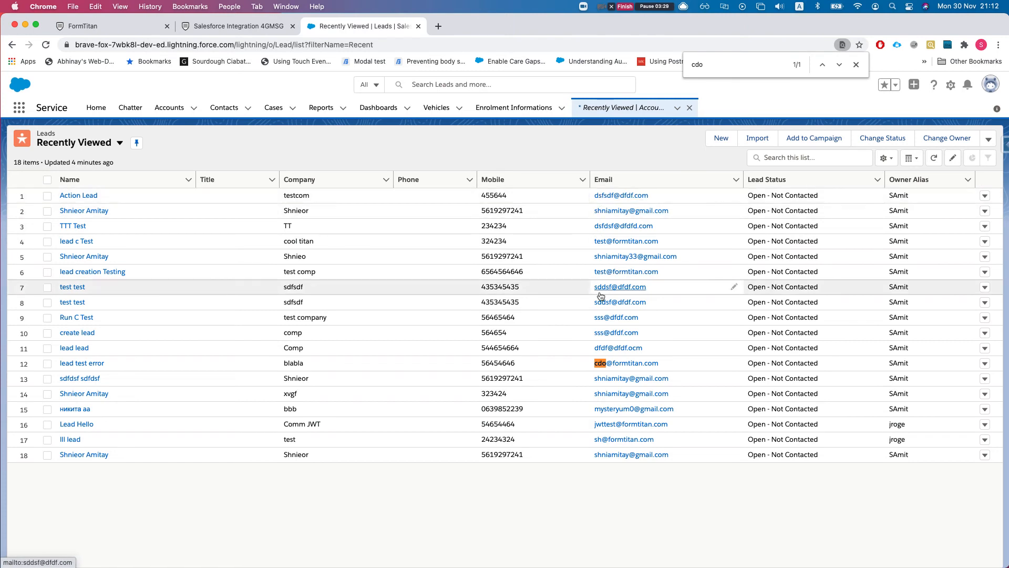
click(118, 28)
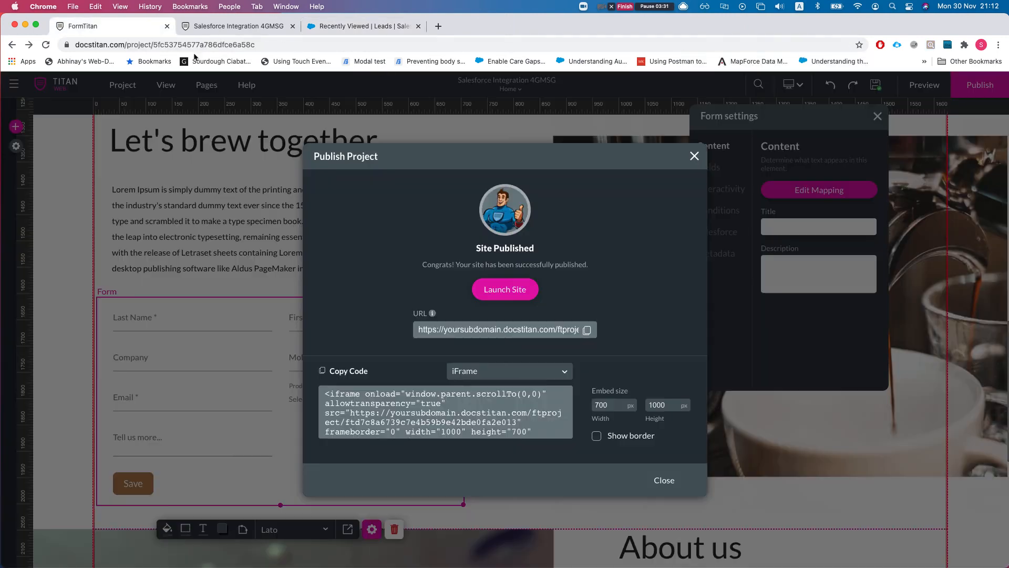
click(239, 27)
scroll(522, 229, down, 15)
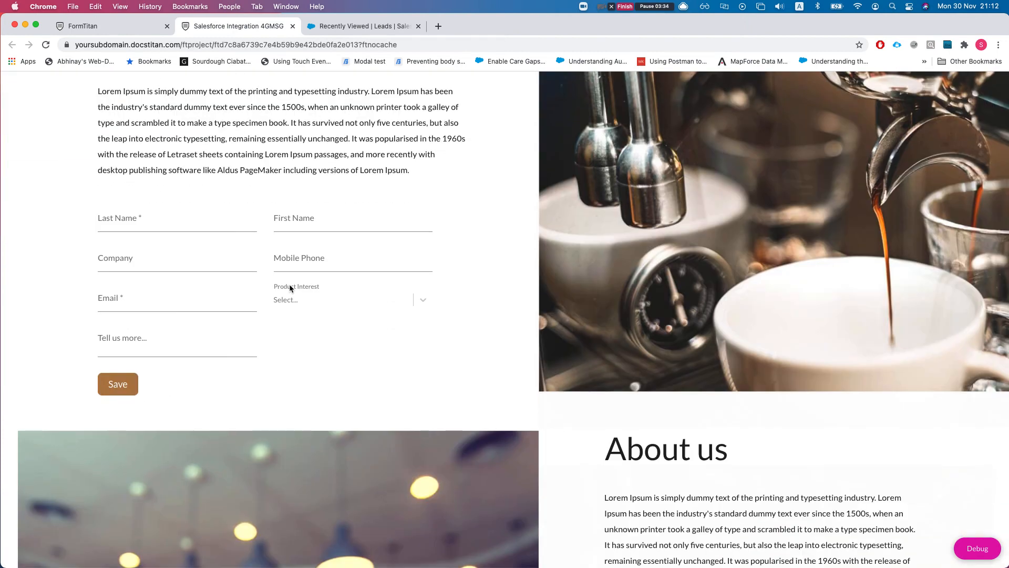
- Fill the live form with Last Name 'Create', First Name 'From Update', Company 'cc' and a mobile number
click(181, 224)
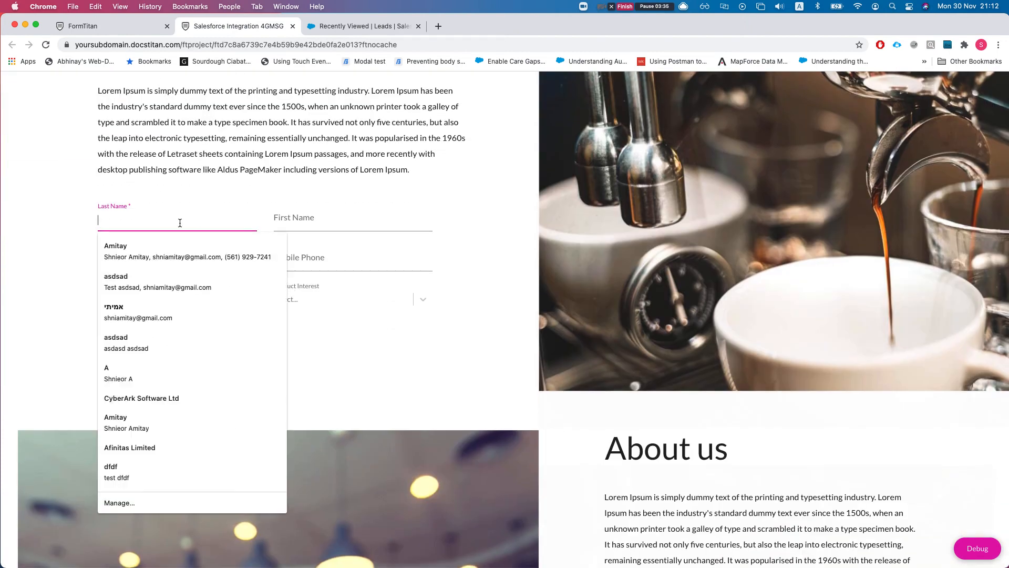
text(Cred)
key(BackSpace)
key(BackSpace)
key(BackSpace)
key(BackSpace)
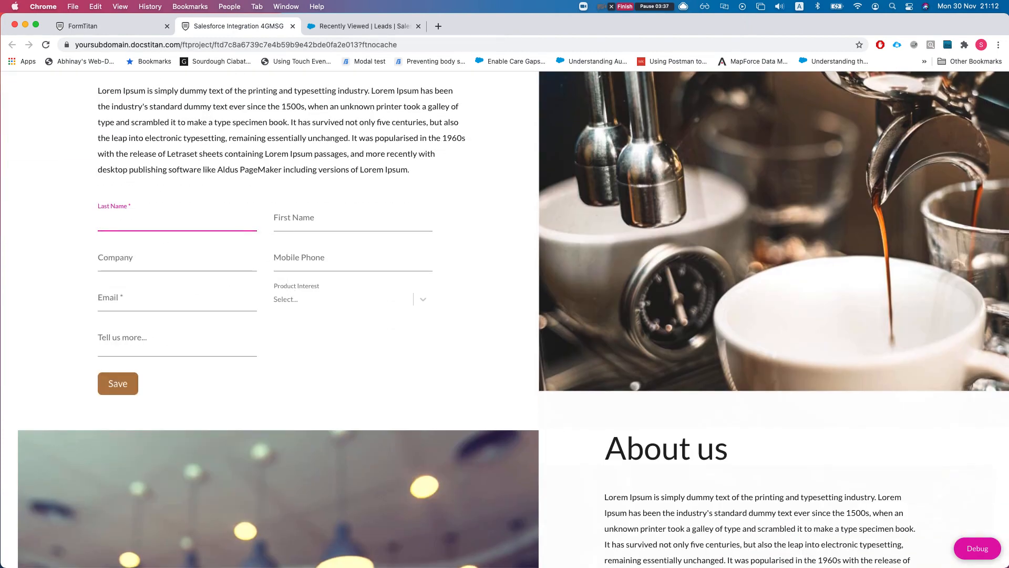
text(Credit)
key(BackSpace)
key(BackSpace)
key(BackSpace)
key(BackSpace)
text(eate)
key(Tab)
text(From Update)
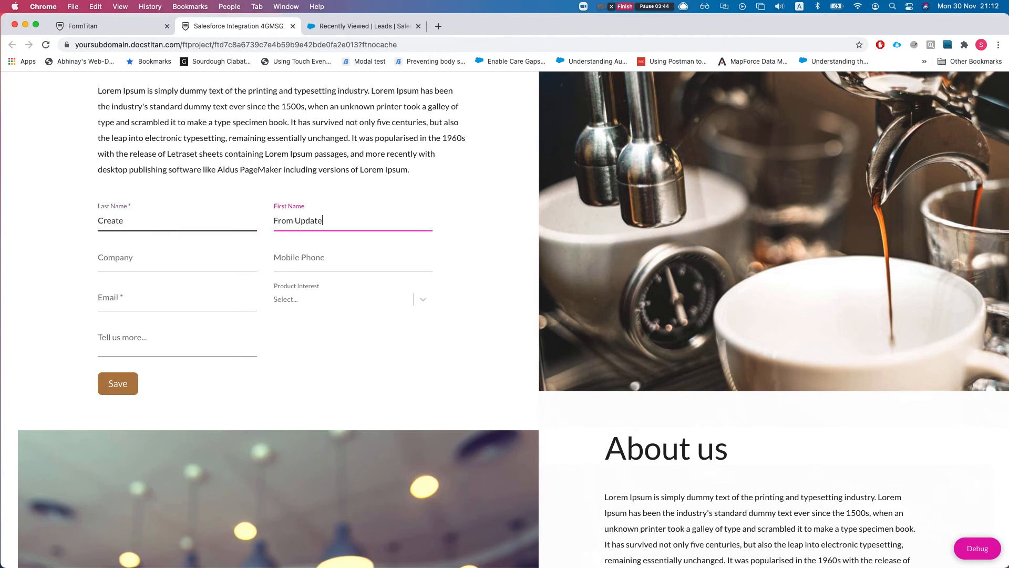
key(Tab)
text(cc)
key(Tab)
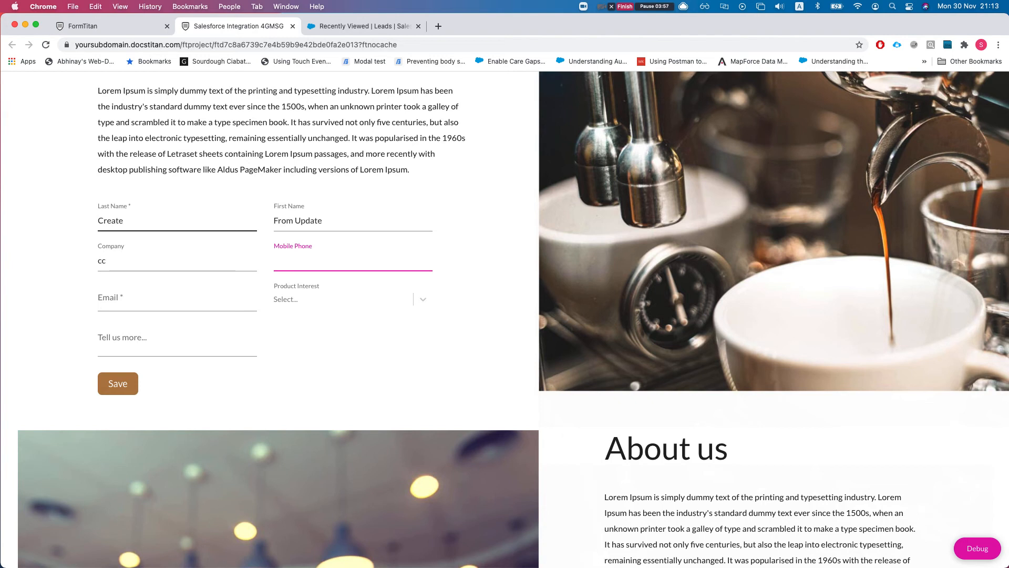
text(6544646464654)
key(BackSpace)
key(BackSpace)
key(BackSpace)
key(BackSpace)
key(BackSpace)
- Enter the existing lead's email and 'SOme data here' in Tell us more, then submit
click(172, 296)
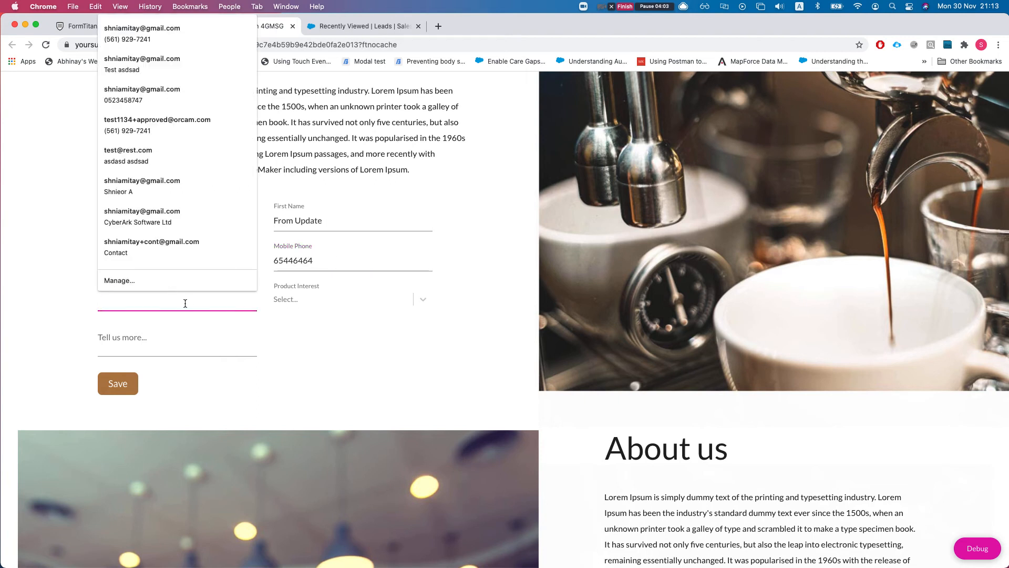
key(Escape)
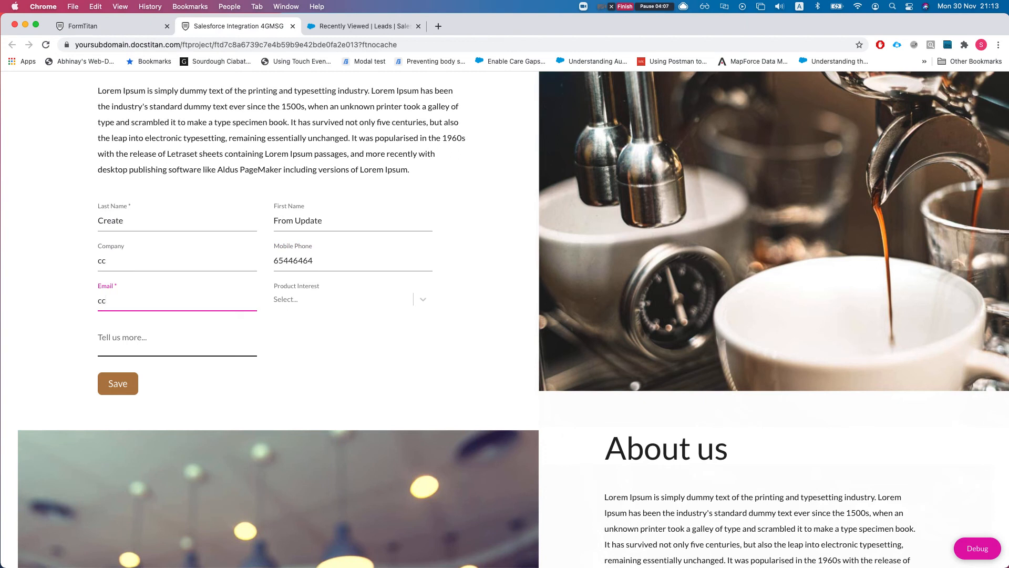
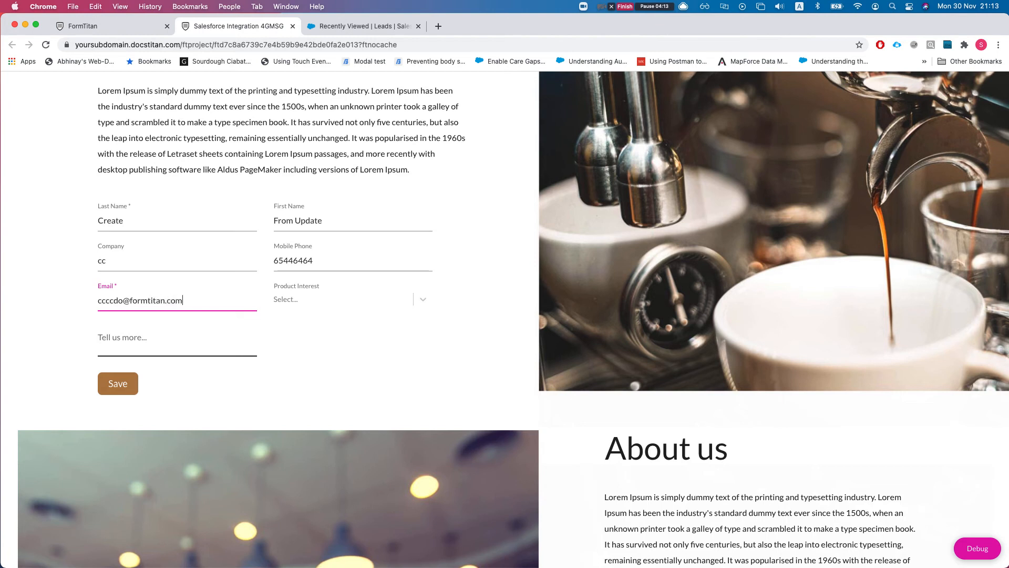
key(Tab)
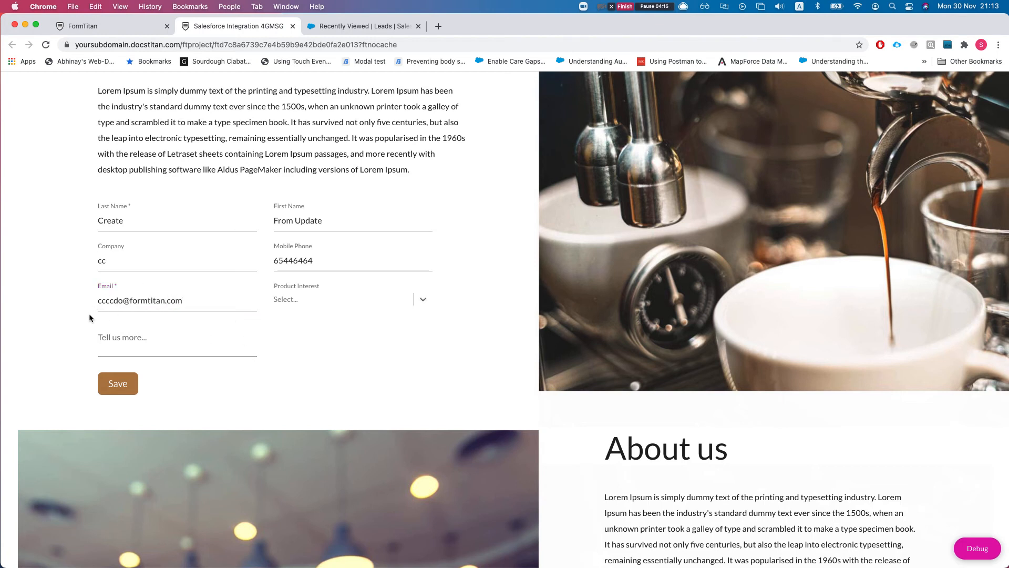
click(129, 341)
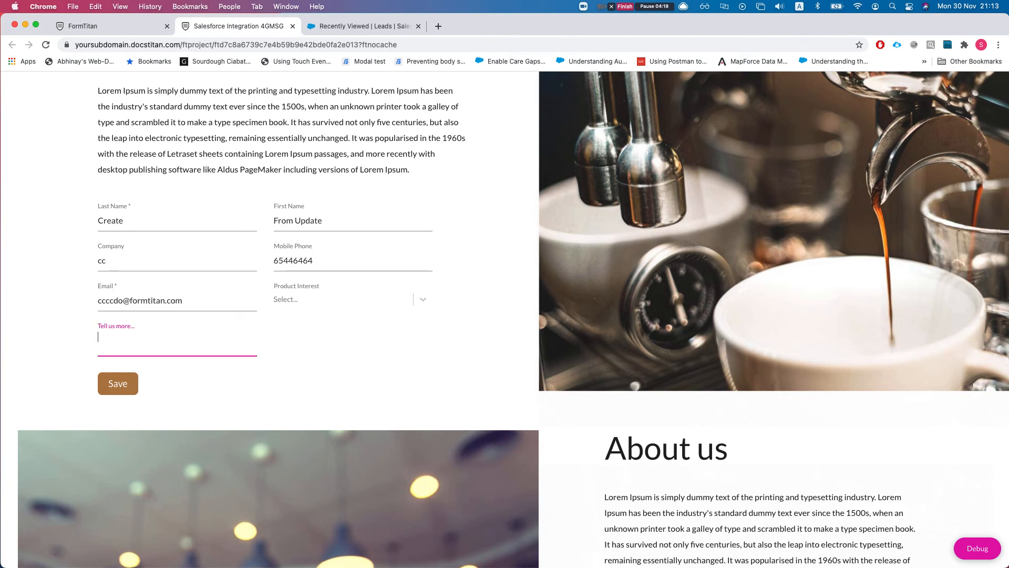
text(SOme data here)
click(125, 392)
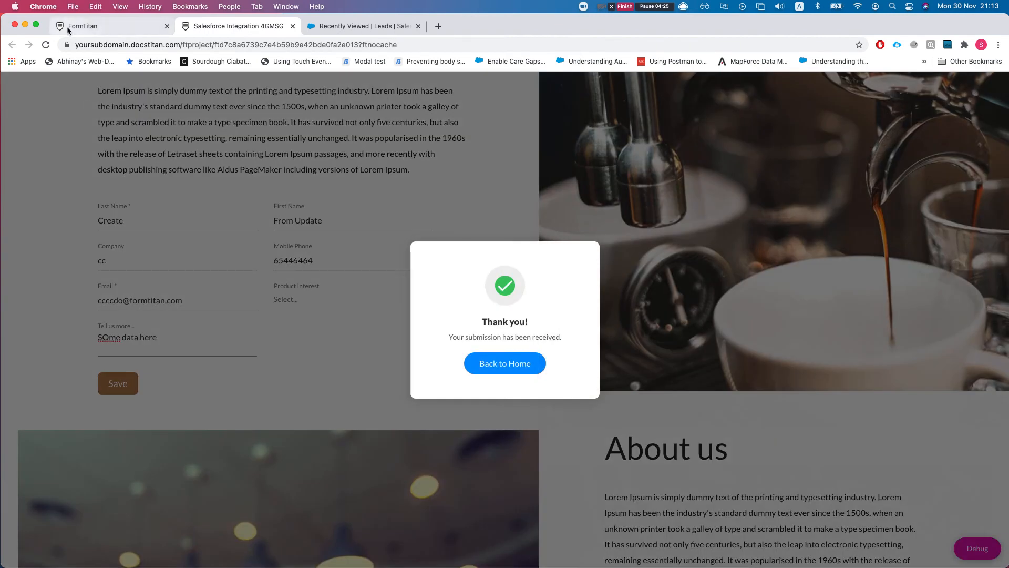
- Back in the editor, open the Salesforce integration logs from project settings
click(67, 32)
click(15, 153)
click(16, 146)
click(27, 242)
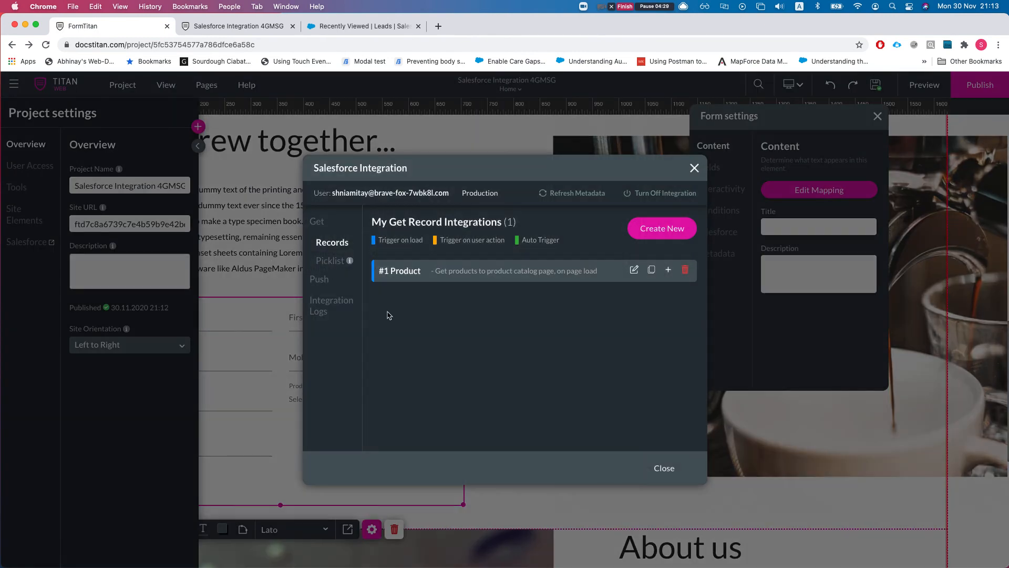
click(338, 305)
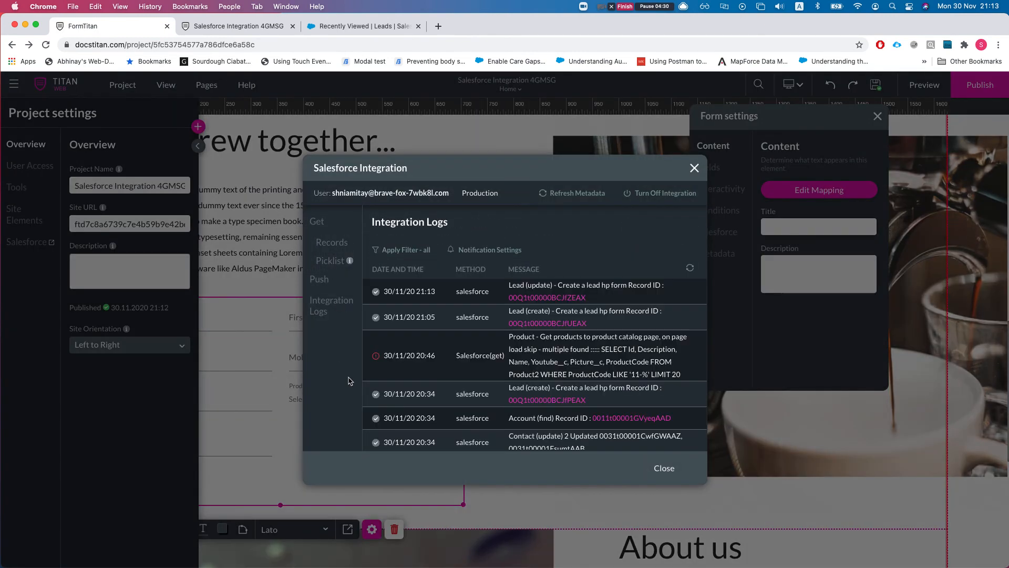
- Open the From Update Create lead via the update log's Record ID and view its Details
super+click(549, 298)
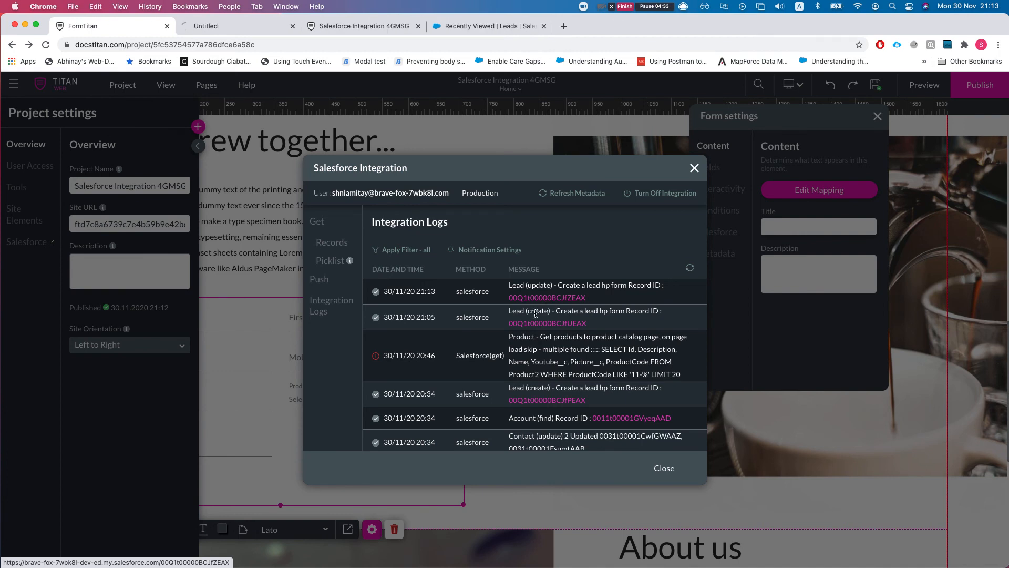
click(220, 26)
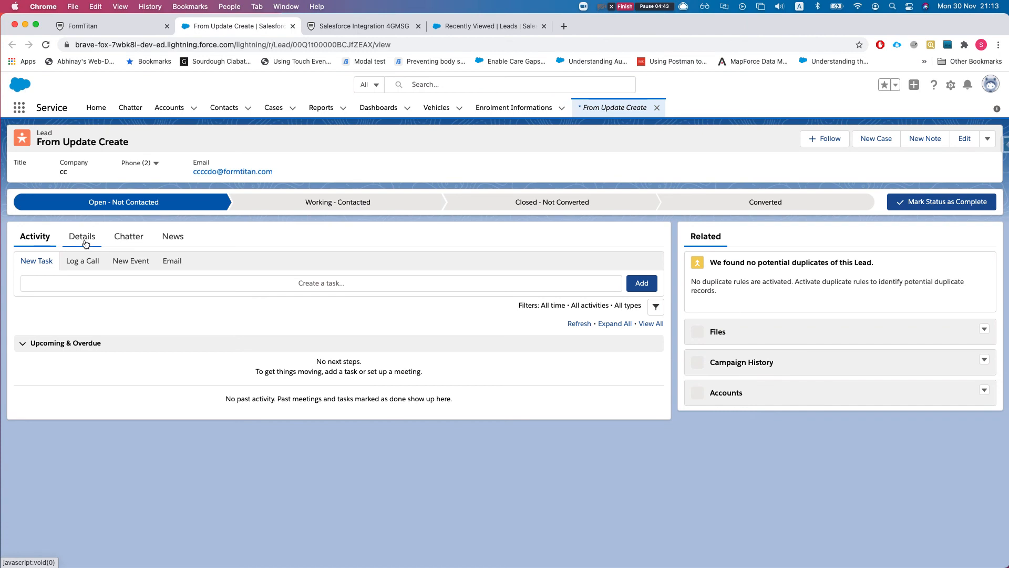
click(86, 243)
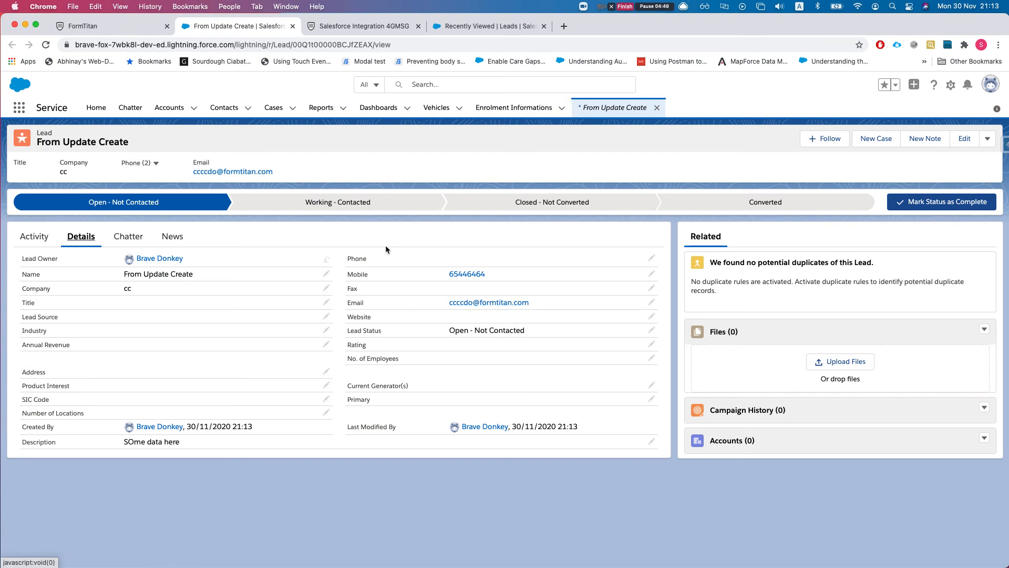
click(84, 26)
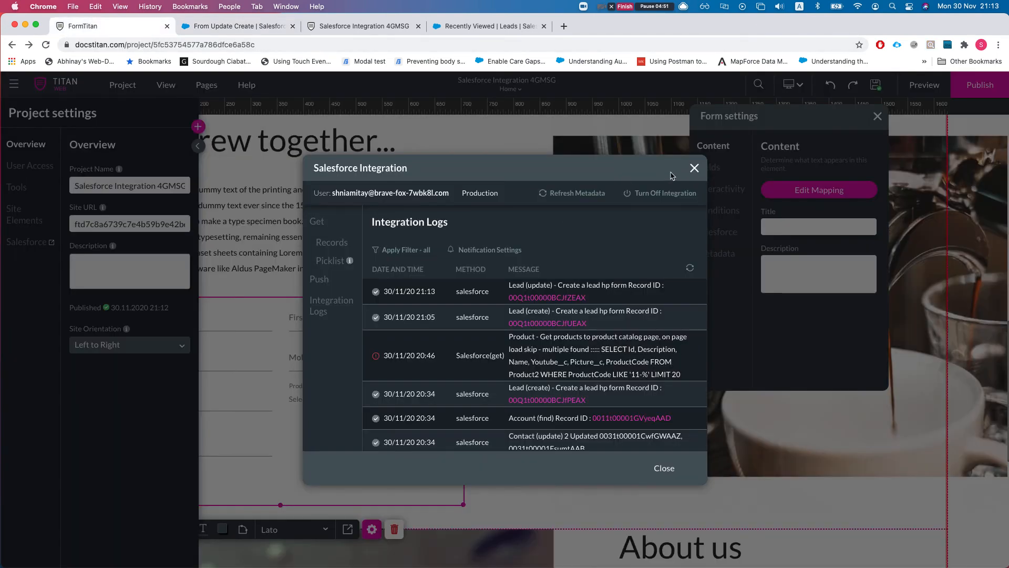
- Close the Salesforce dialog and reload the published form so it is blank
click(689, 169)
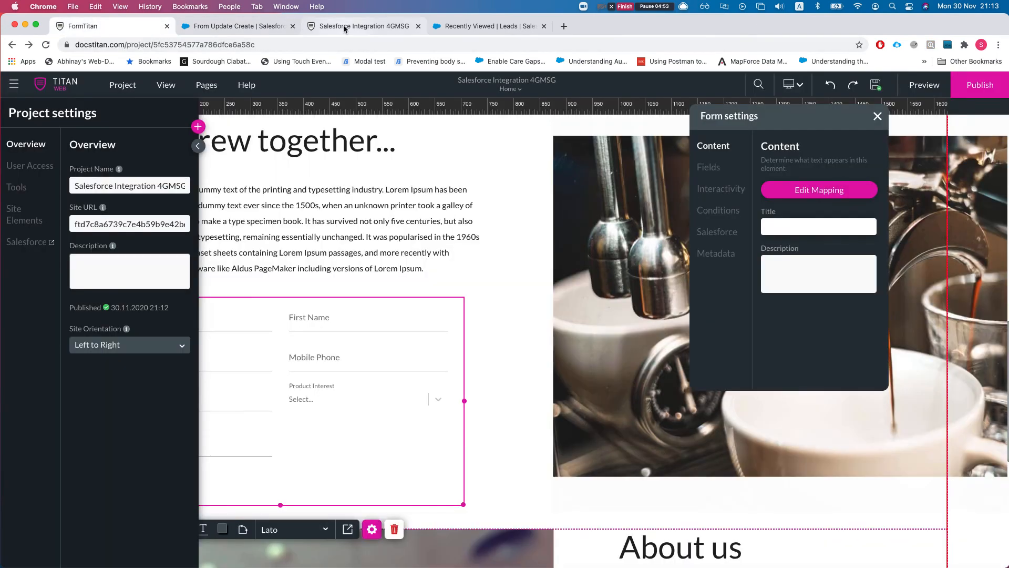
click(313, 24)
key(super+r)
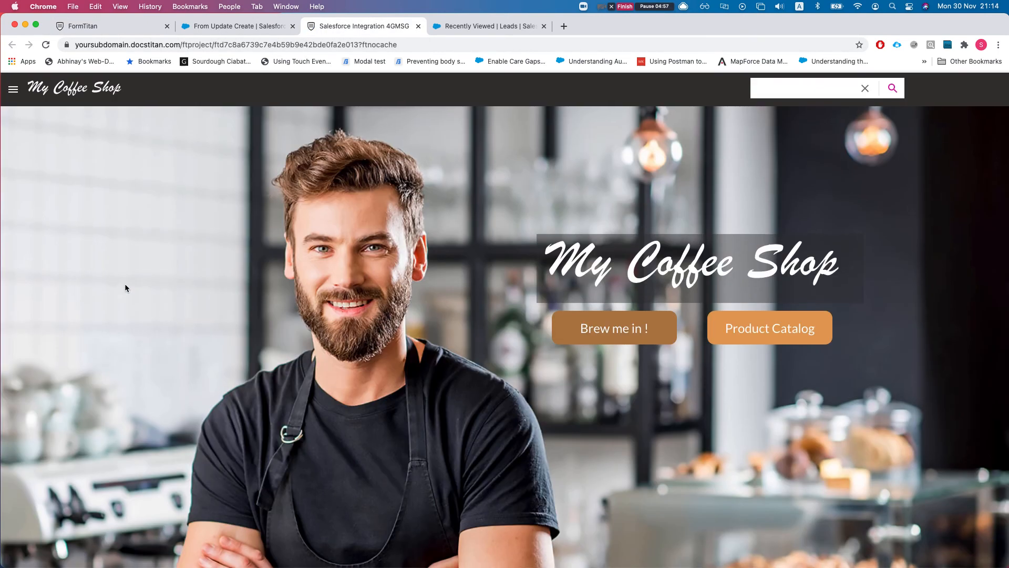
scroll(181, 248, down, 2)
scroll(182, 247, down, 3)
click(473, 25)
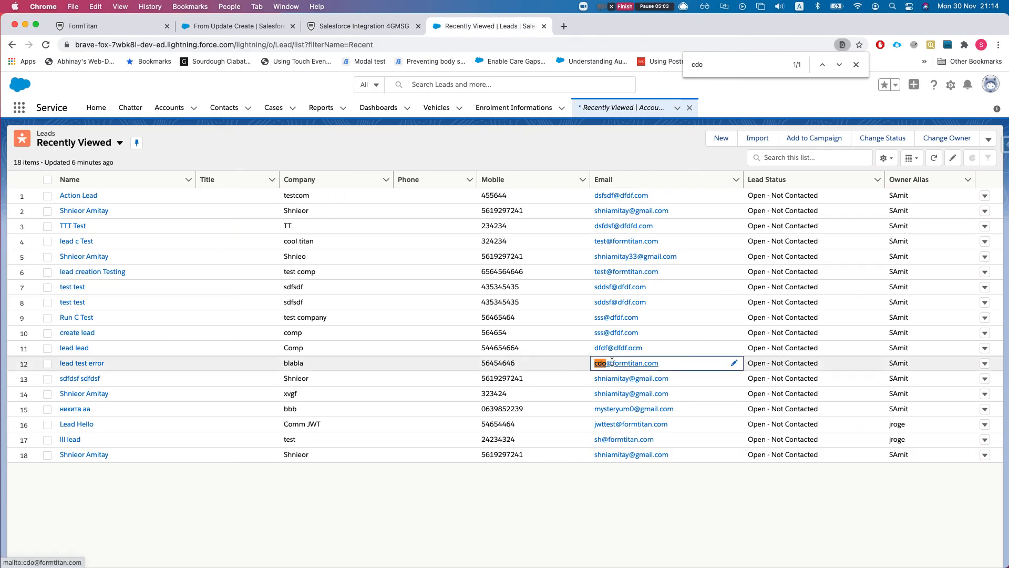
key(ctrl+Up)
click(245, 433)
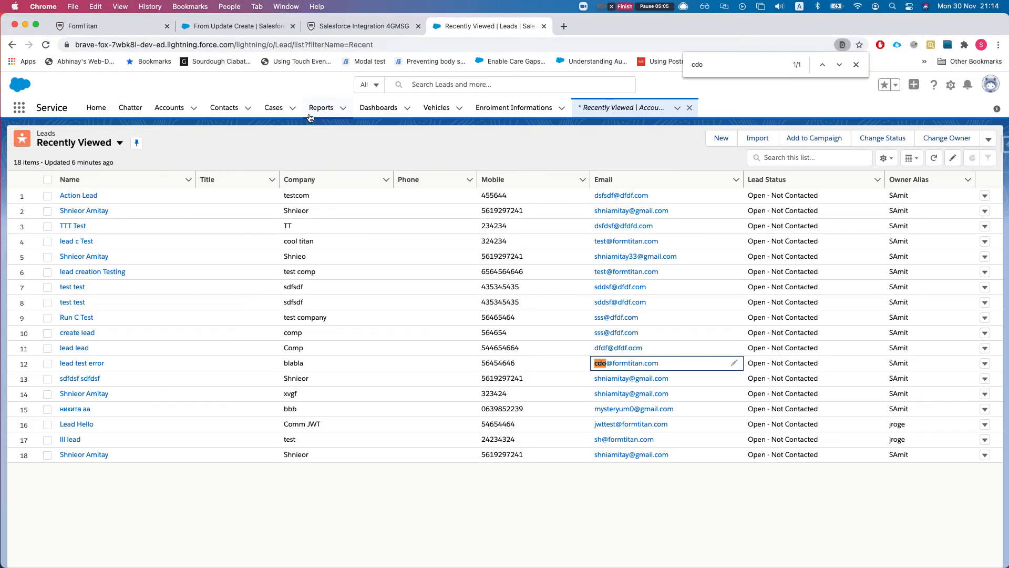
click(362, 24)
scroll(173, 331, down, 15)
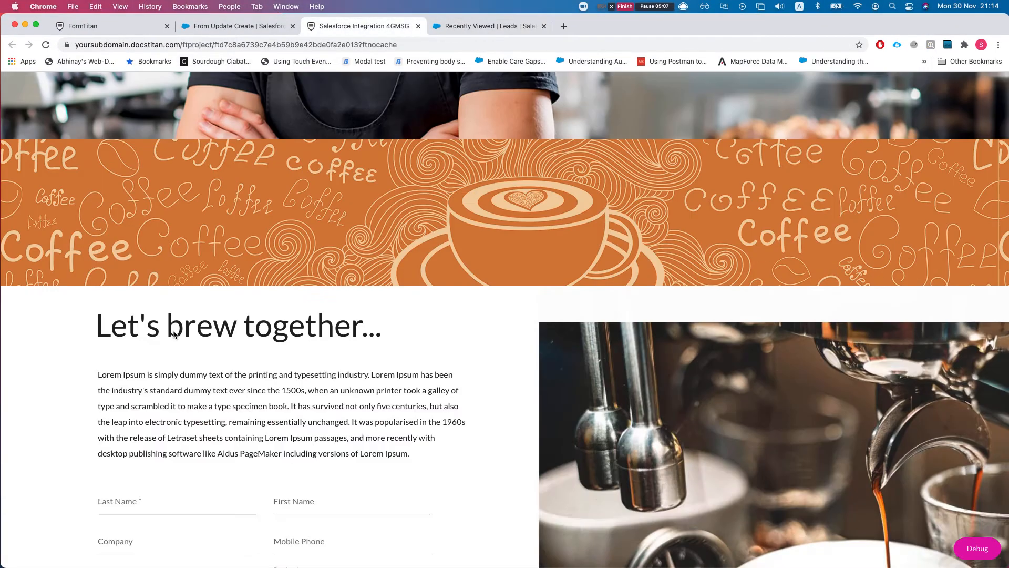
scroll(165, 371, up, 3)
scroll(165, 371, up, 2)
click(108, 200)
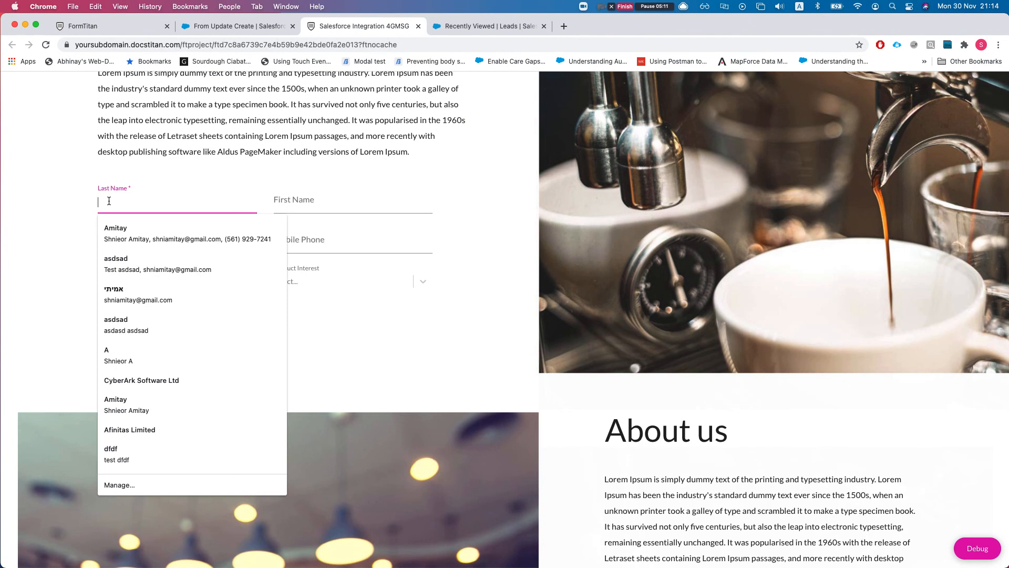
- Open the lead test error record in its own tab from Recently Viewed Leads and show its Details
click(505, 28)
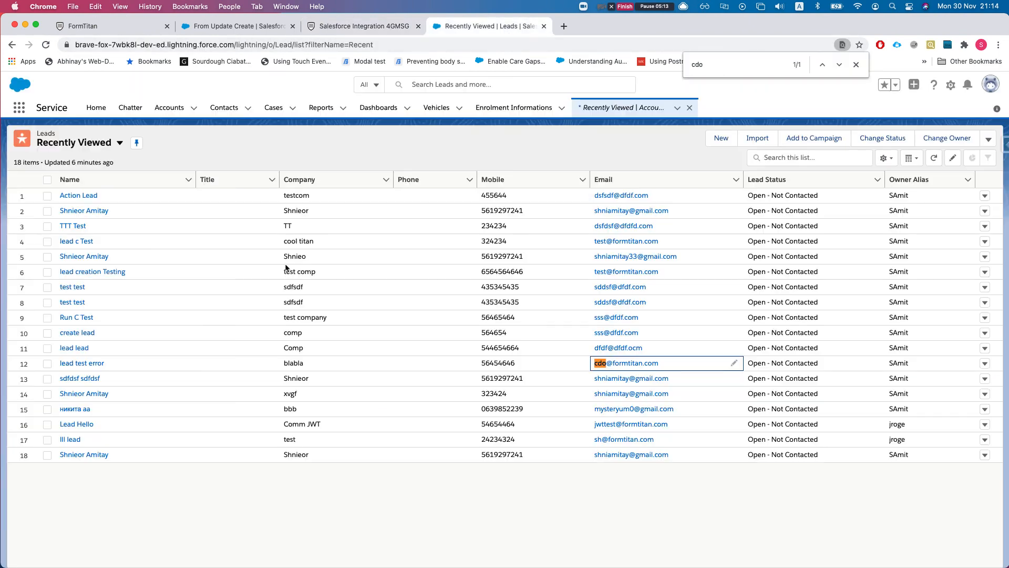
super+click(79, 367)
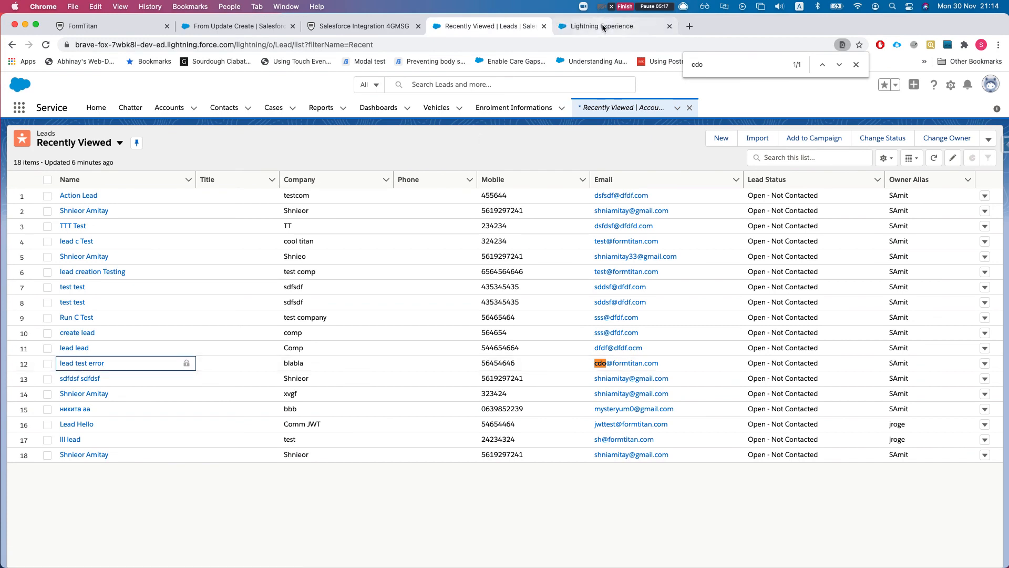
click(604, 26)
drag(605, 26, 489, 26)
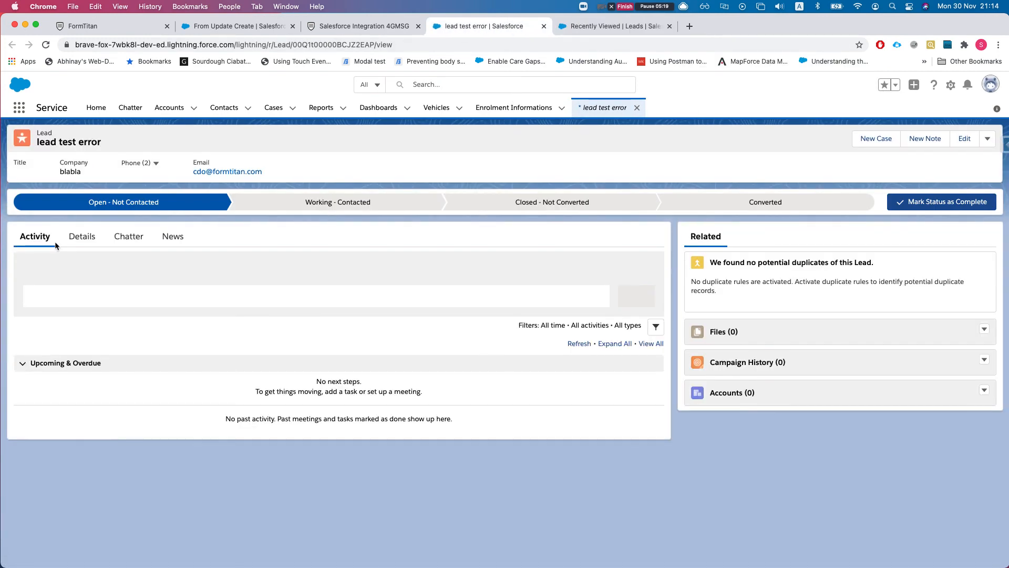
click(103, 241)
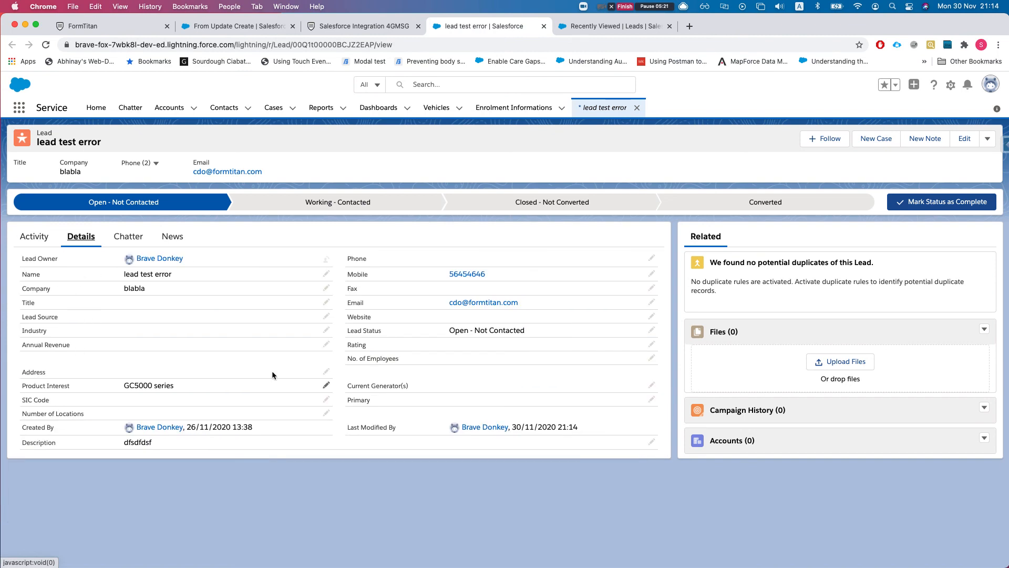
click(344, 26)
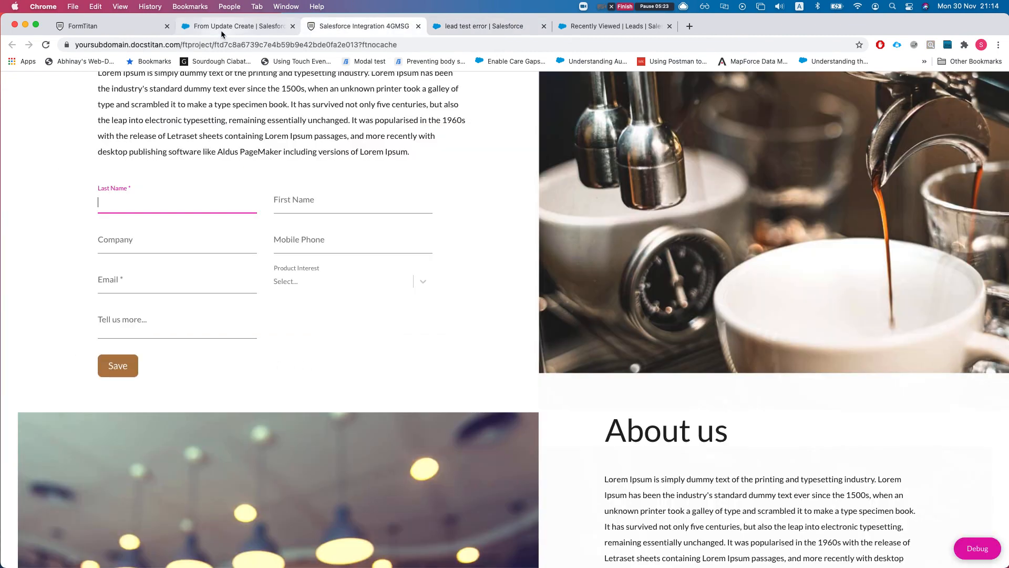
- Fill Last Name 'Testing', First Name 'Update Action', Company 'Updated' and the mobile phone
text(Testign)
click(352, 202)
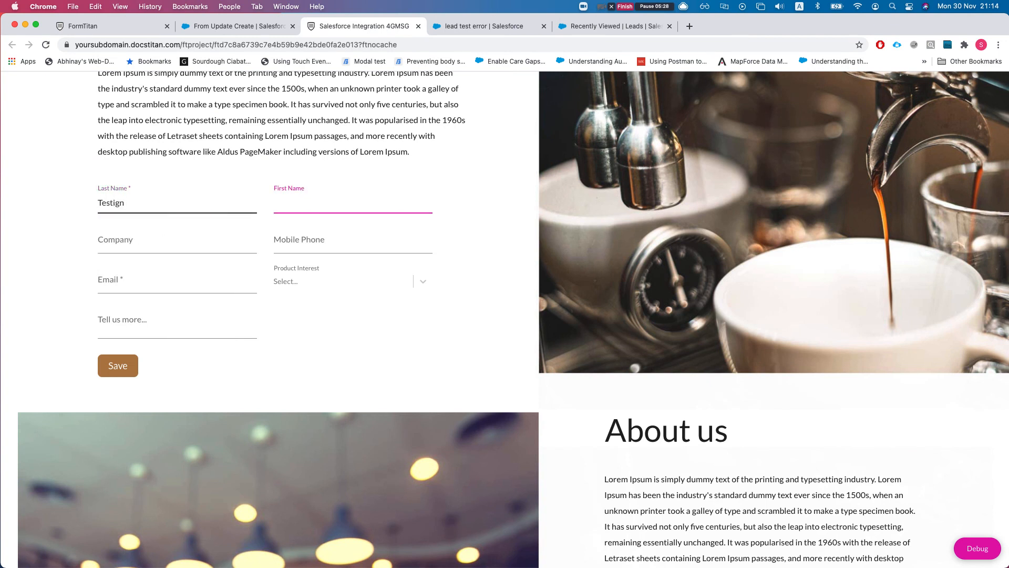
double_click(150, 202)
text(Testing)
key(Tab)
text(Update Actt)
key(alt+shift+Left)
key(Right)
key(Tab)
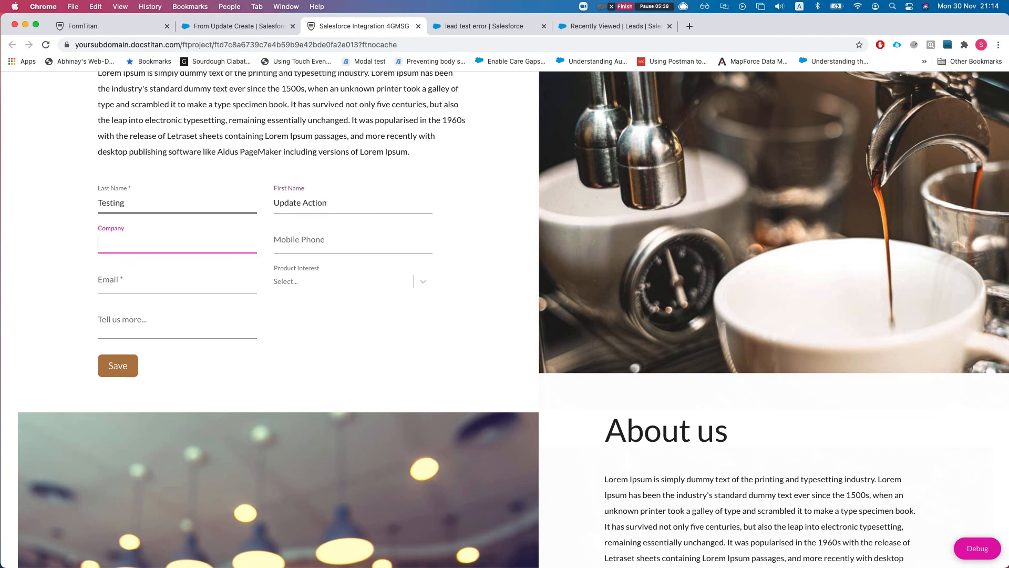
text(COmp)
key(BackSpace)
key(BackSpace)
key(BackSpace)
key(BackSpace)
text(Up)
key(Tab)
text(46546464)
- Enter the existing lead's email and note 'updated bla', then submit the form
click(128, 283)
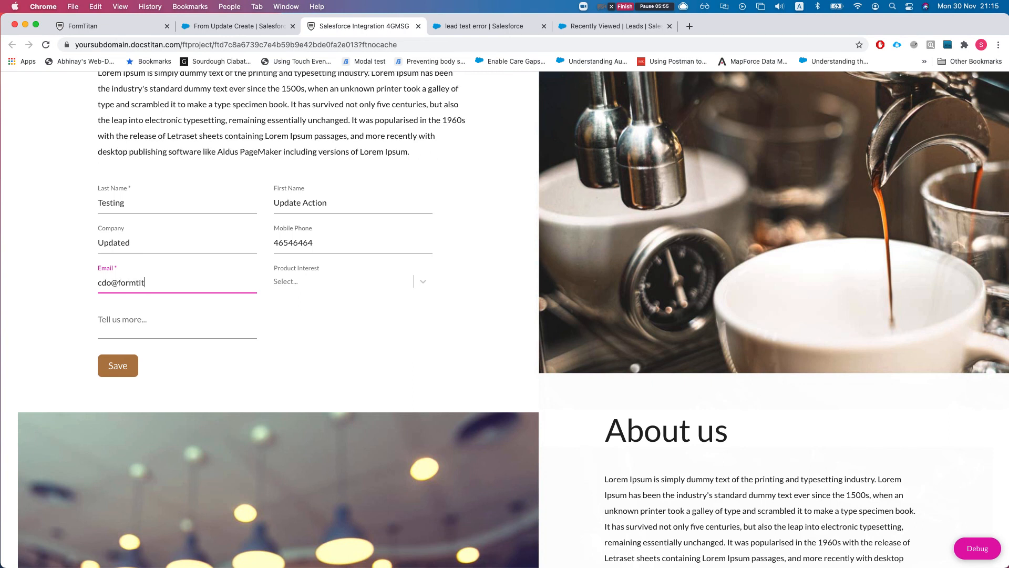
click(143, 326)
text(sdfsdf)
key(BackSpace)
key(BackSpace)
key(BackSpace)
key(BackSpace)
key(BackSpace)
key(BackSpace)
text(updatre)
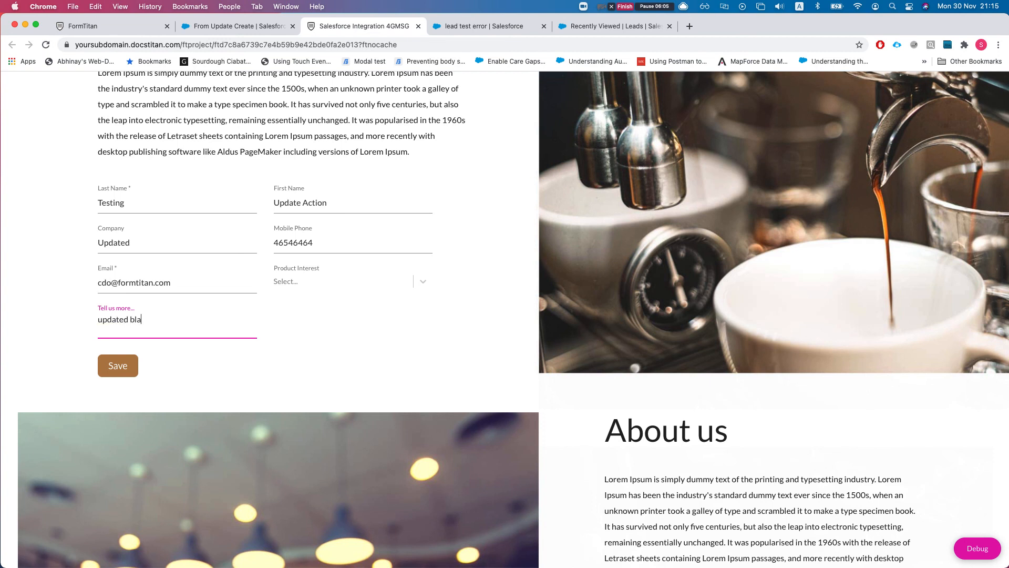
click(126, 367)
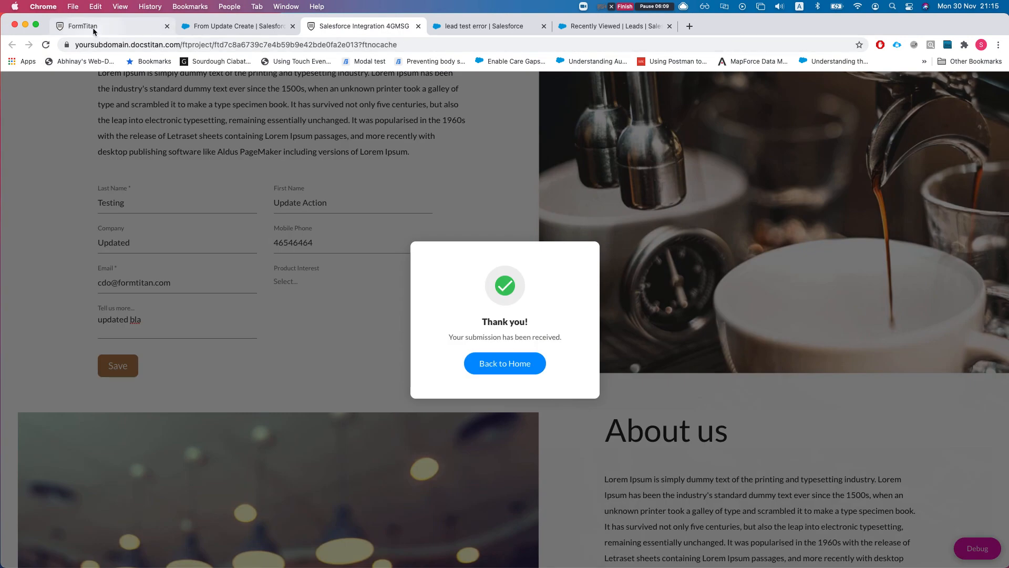
click(84, 26)
- Check the new Lead (update) log entry and reload the lead test error record's Details to confirm the changes
click(29, 243)
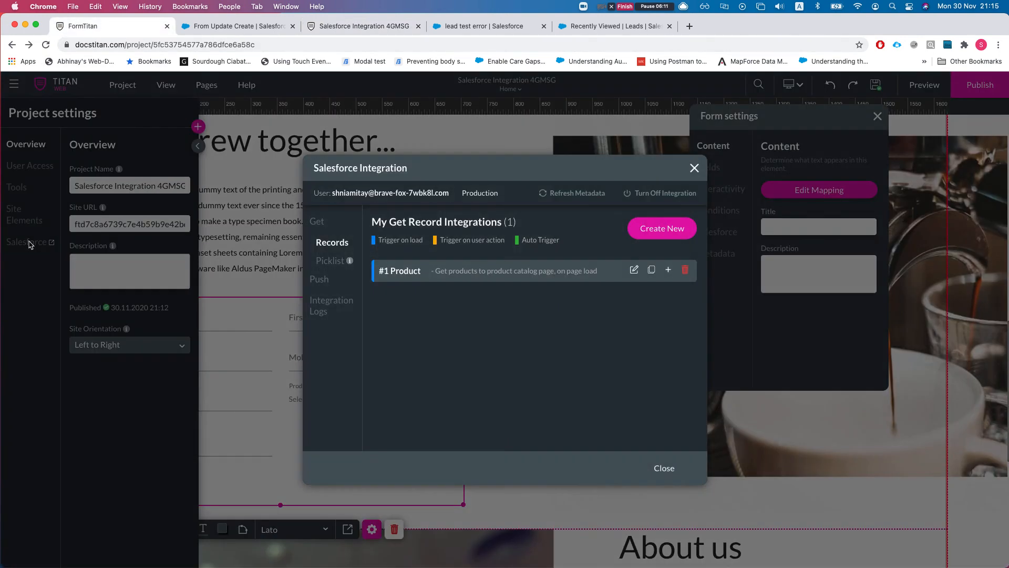
click(314, 312)
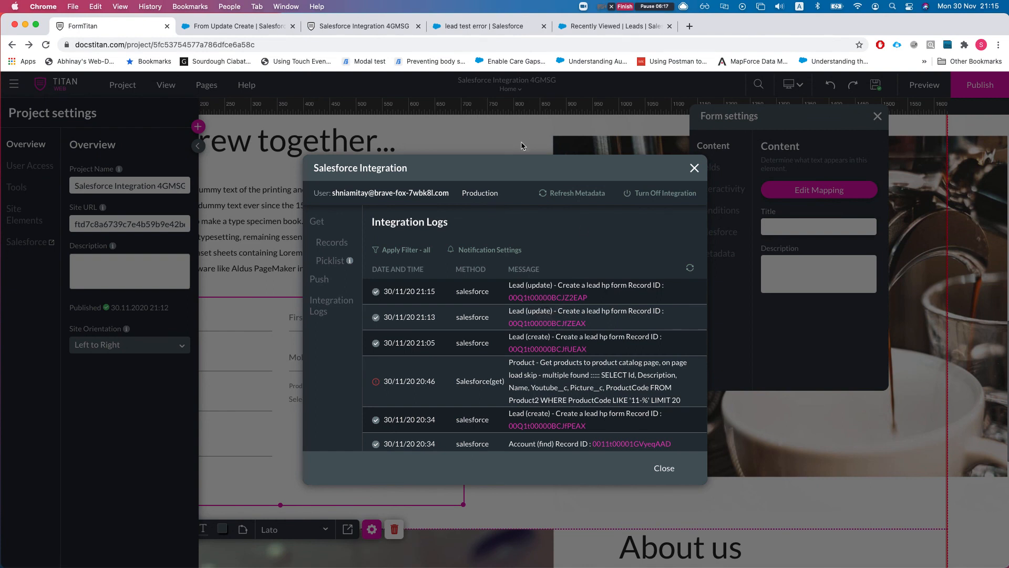
click(468, 28)
key(super+r)
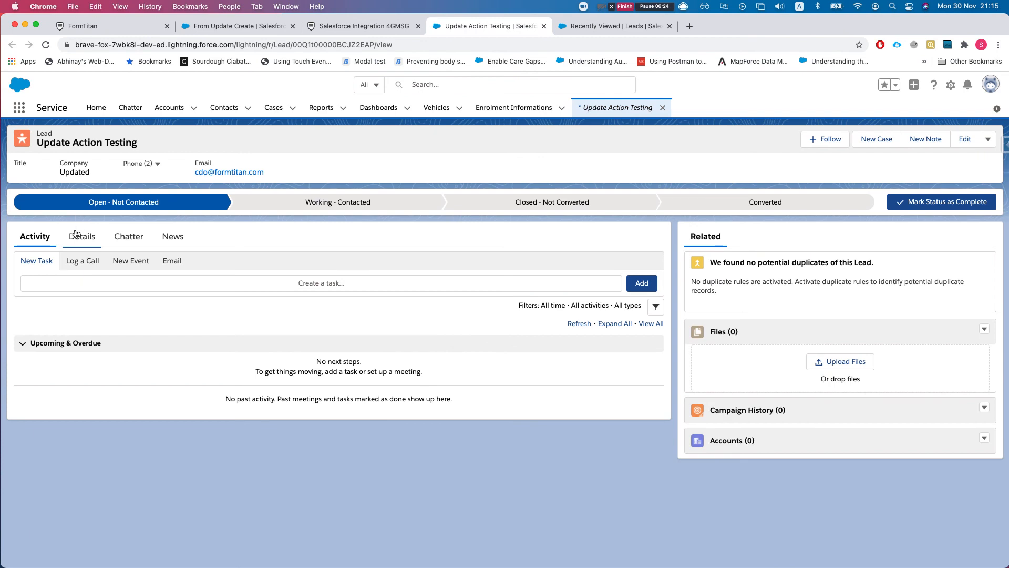
click(76, 235)
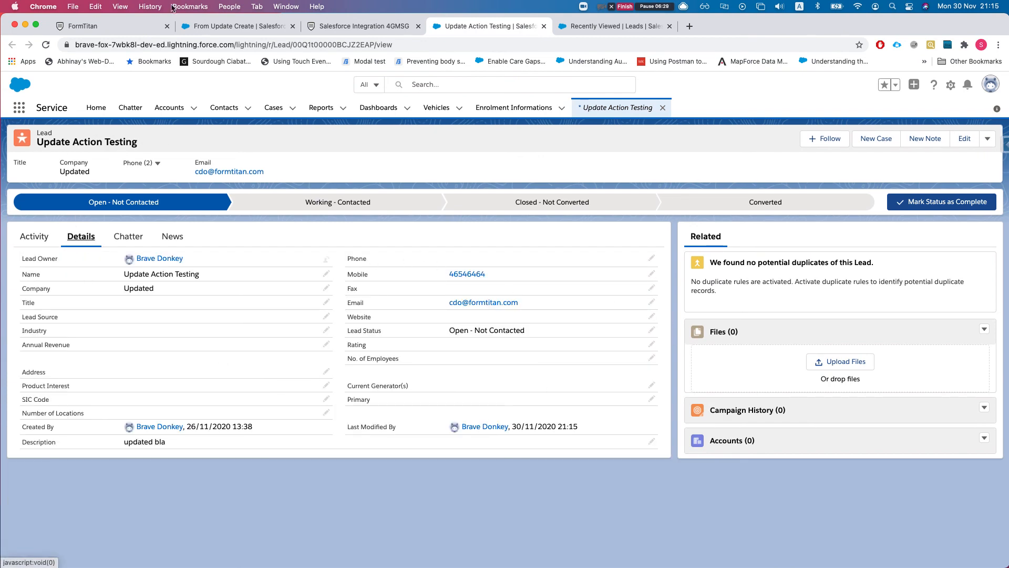
click(100, 27)
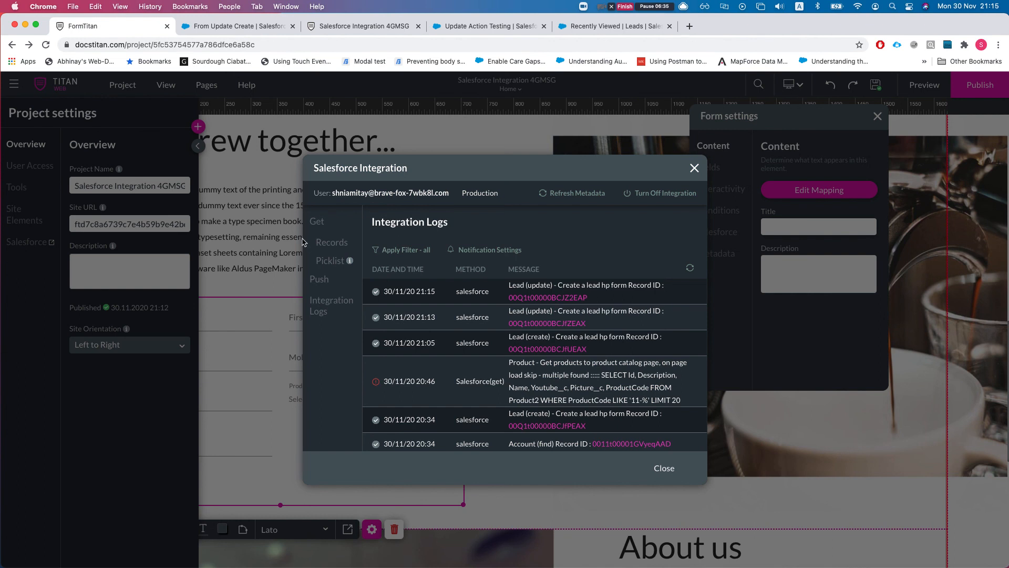
- Reopen the #1 Lead push conditions and add a second AND row on the Phone field
click(319, 279)
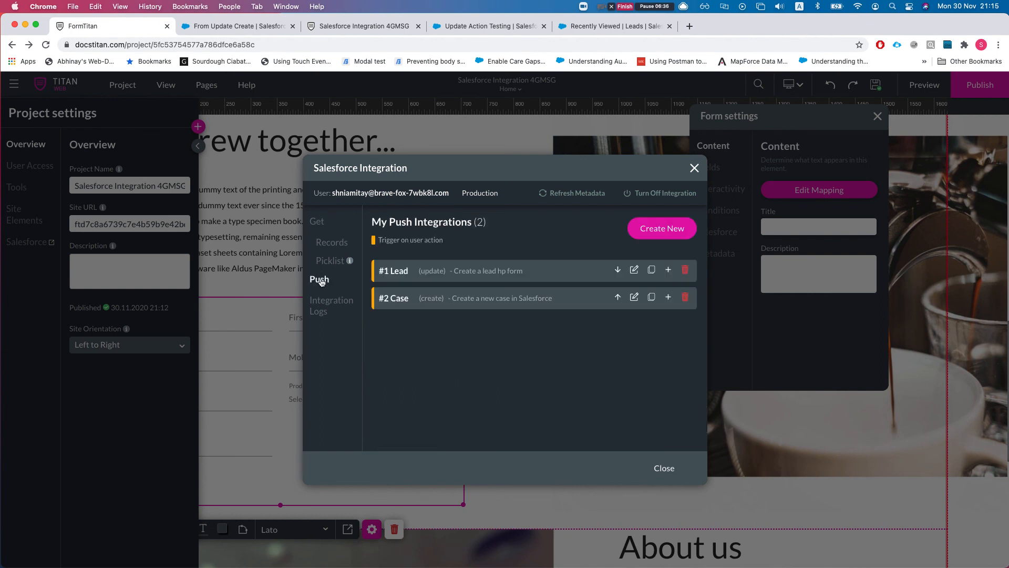
click(634, 270)
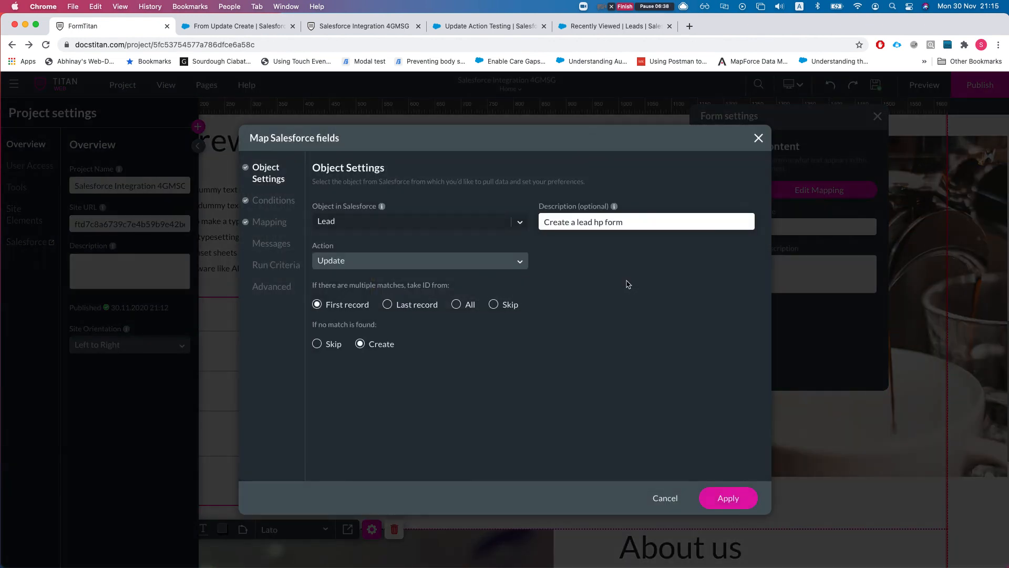
click(270, 205)
click(355, 259)
click(350, 264)
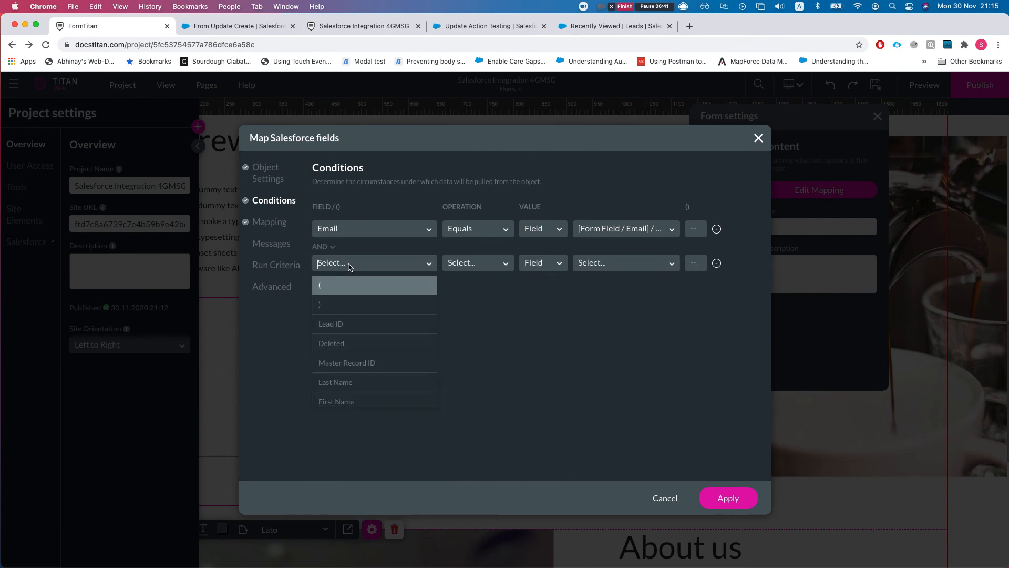
text(pgon)
key(BackSpace)
key(BackSpace)
key(BackSpace)
key(BackSpace)
text(phone)
key(Return)
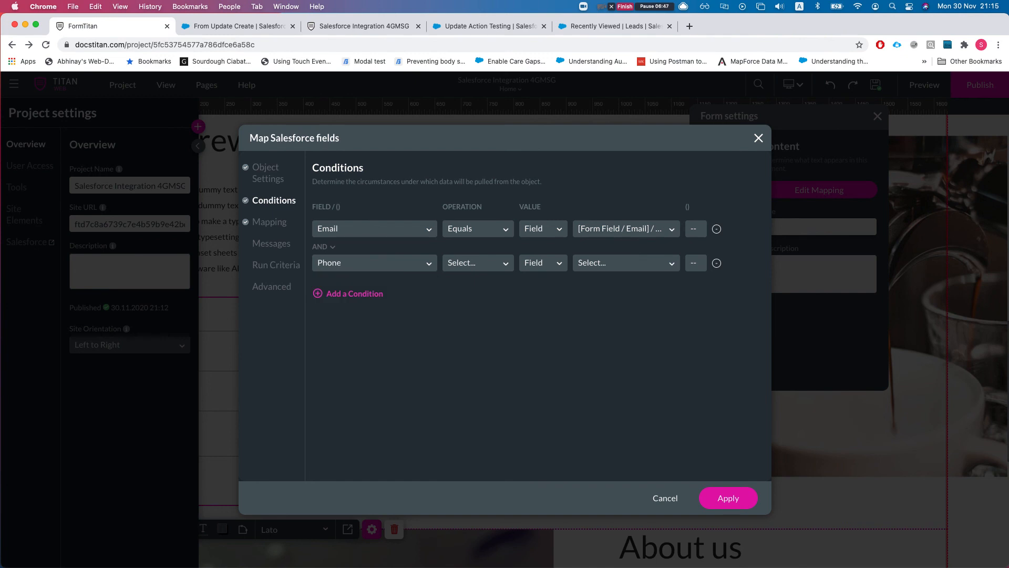